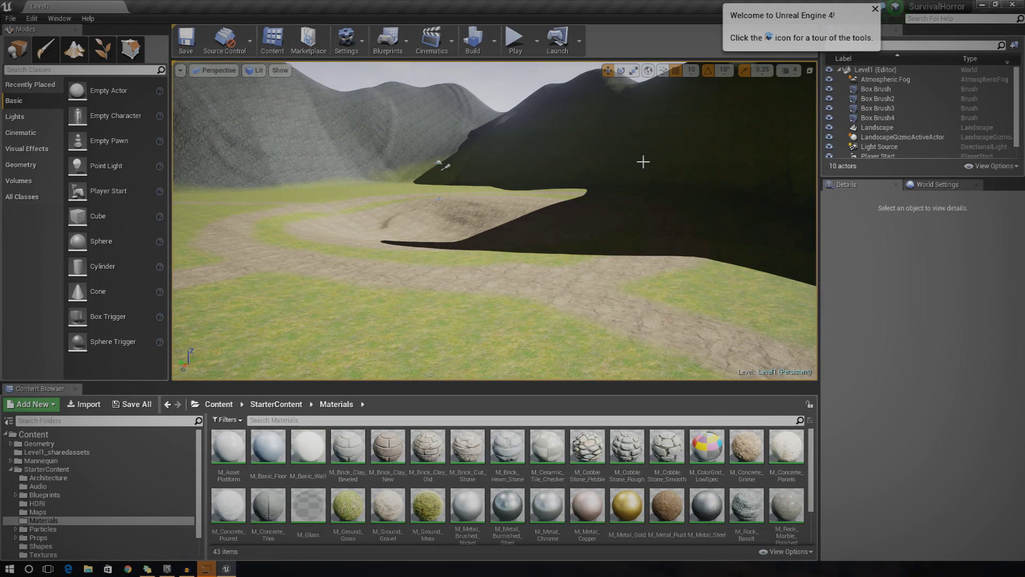
Examine the valley landscape alongside the moonlit forest reference image Capture1.PNG, and close the image.
right_drag(611, 182, 577, 241)
right_drag(577, 63, 490, 149)
key(s)
right_drag(609, 183, 613, 179)
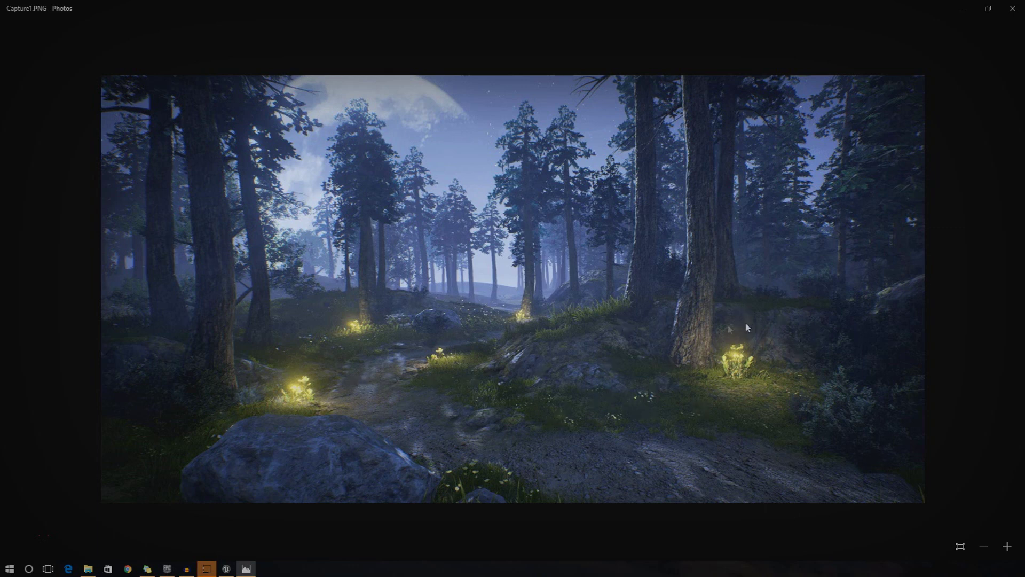
drag(715, 11, 787, 229)
right_drag(528, 159, 481, 192)
key(w)
key(s)
right_drag(550, 180, 688, 322)
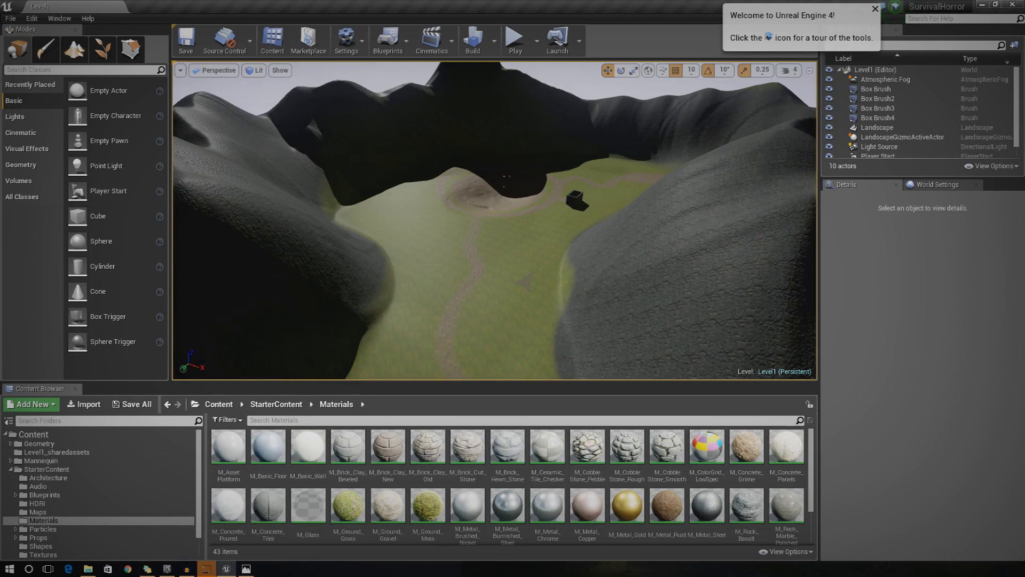
key(alt+Tab)
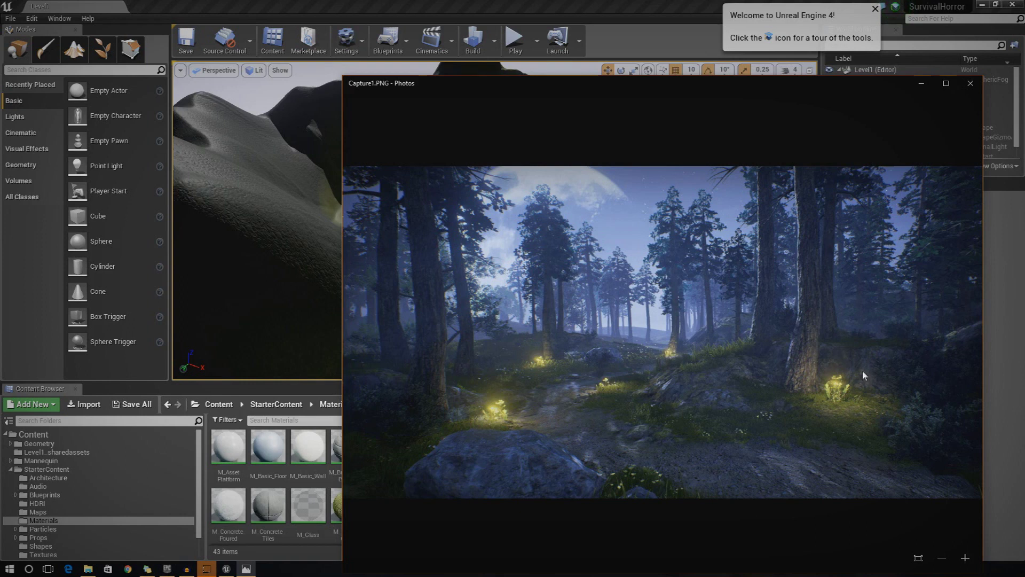
click(971, 83)
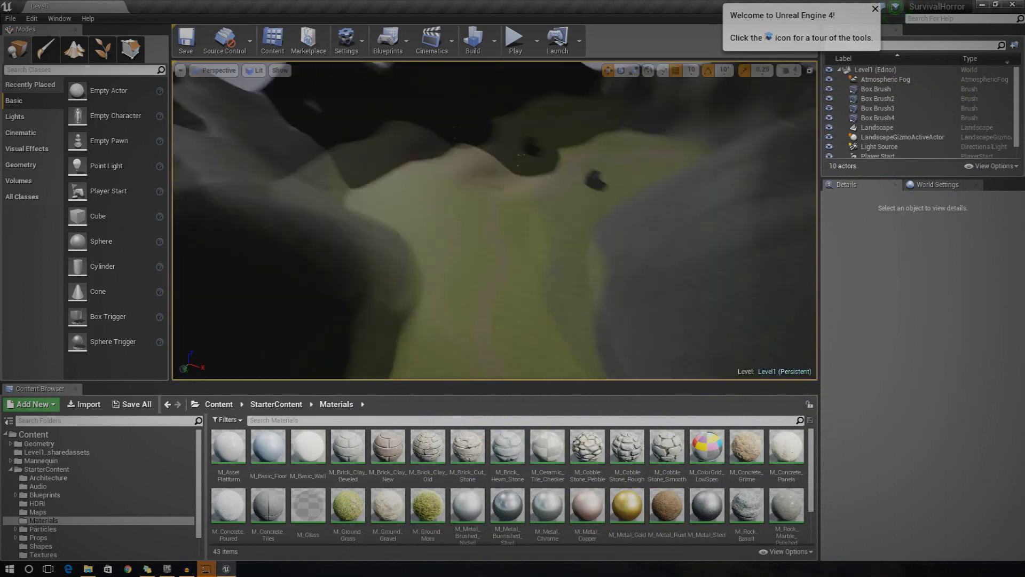
Activate landscape sculpting over the grass beside the mountain wall and set the brush size to about 480.
key(w)
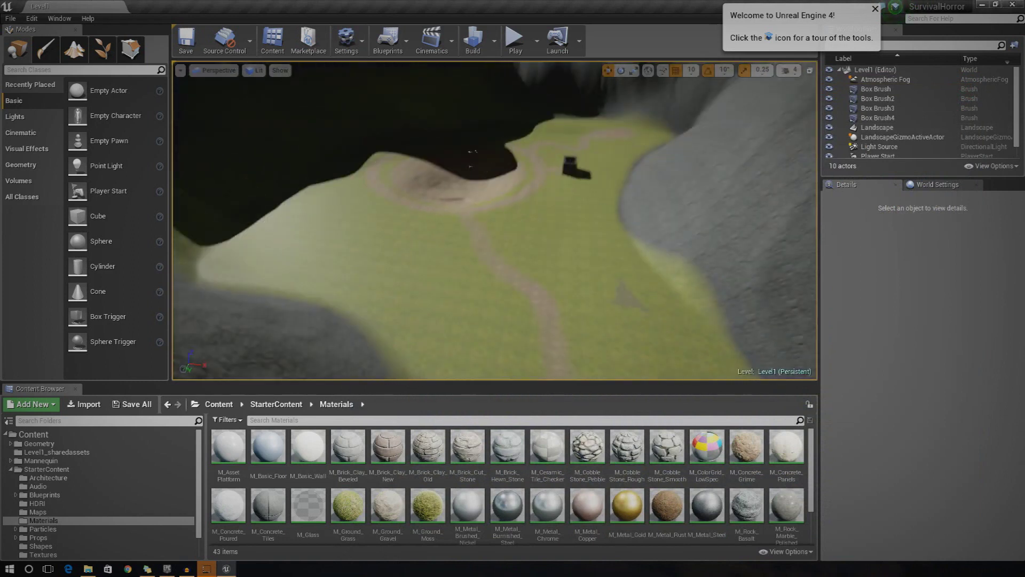
key(w)
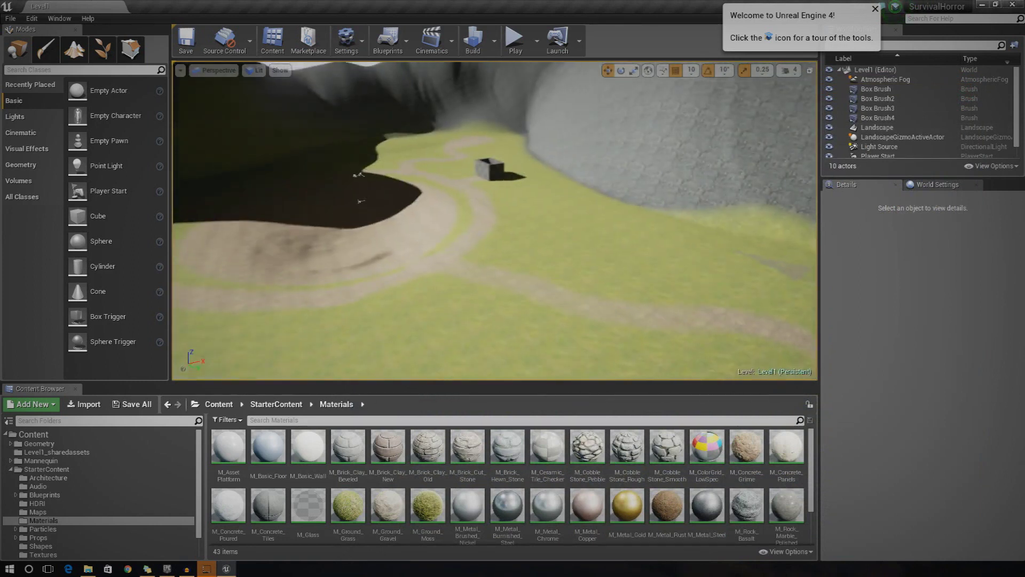
right_drag(392, 186, 392, 187)
right_drag(562, 160, 478, 181)
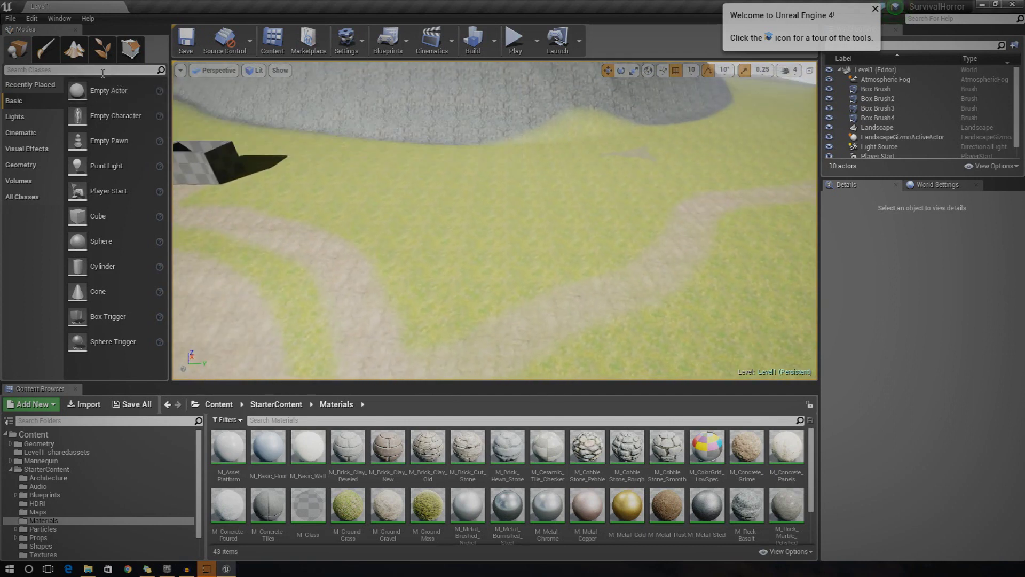
click(85, 53)
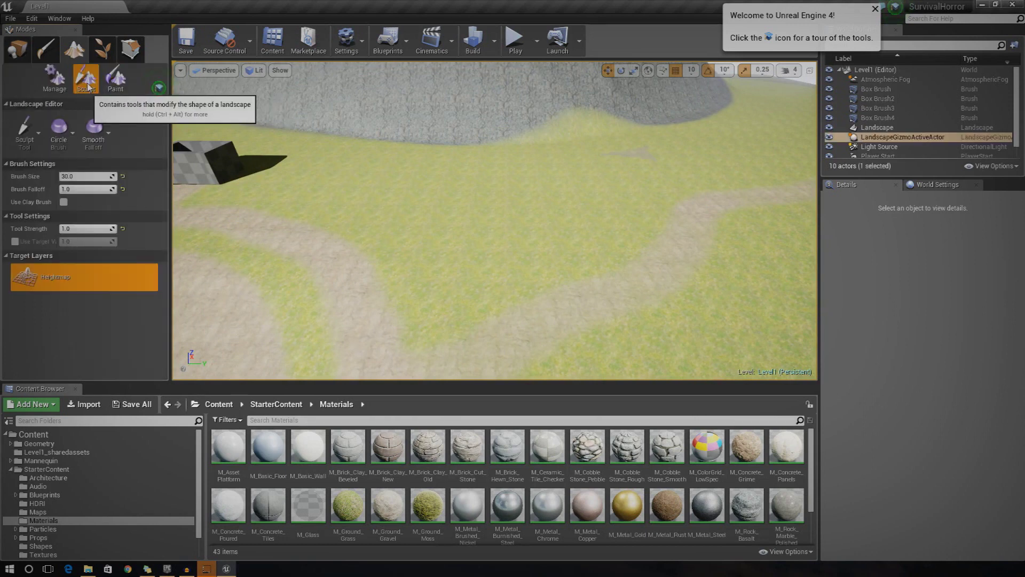
click(37, 141)
click(402, 218)
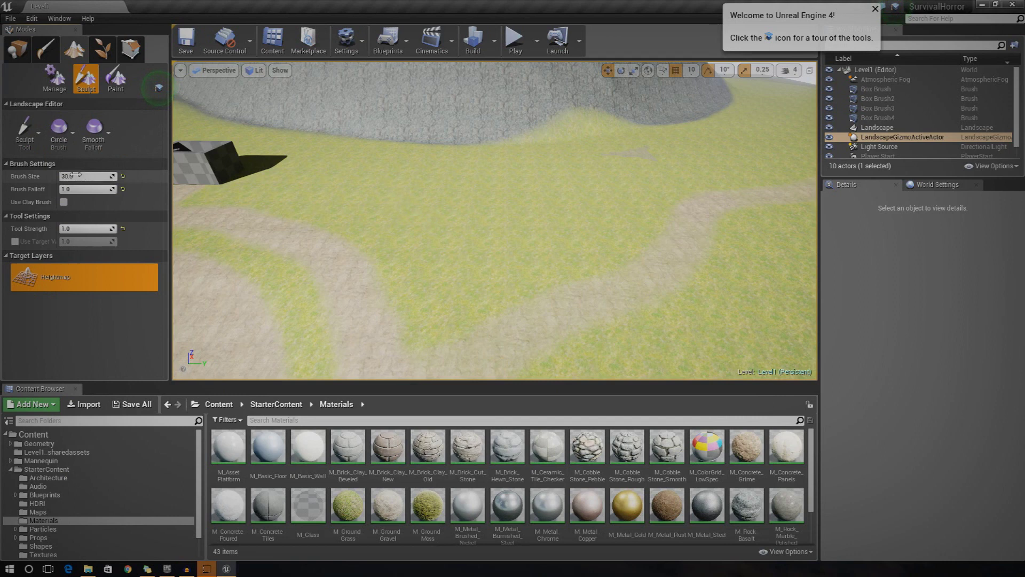
drag(78, 174, 160, 174)
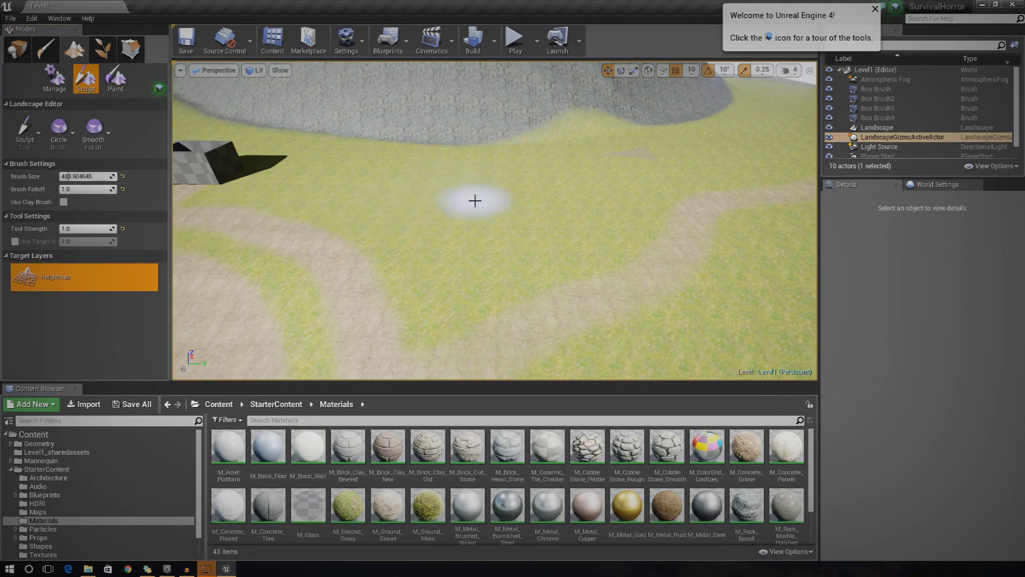
mouse_move(447, 183)
mouse_down()
mouse_move(472, 192)
mouse_move(355, 192)
mouse_move(322, 169)
mouse_up()
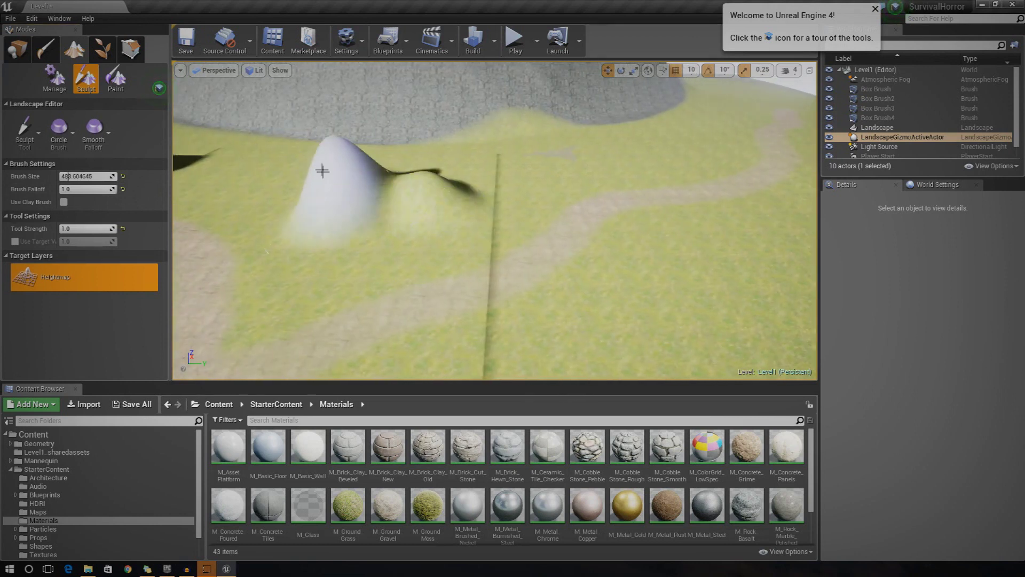
key(ctrl+z)
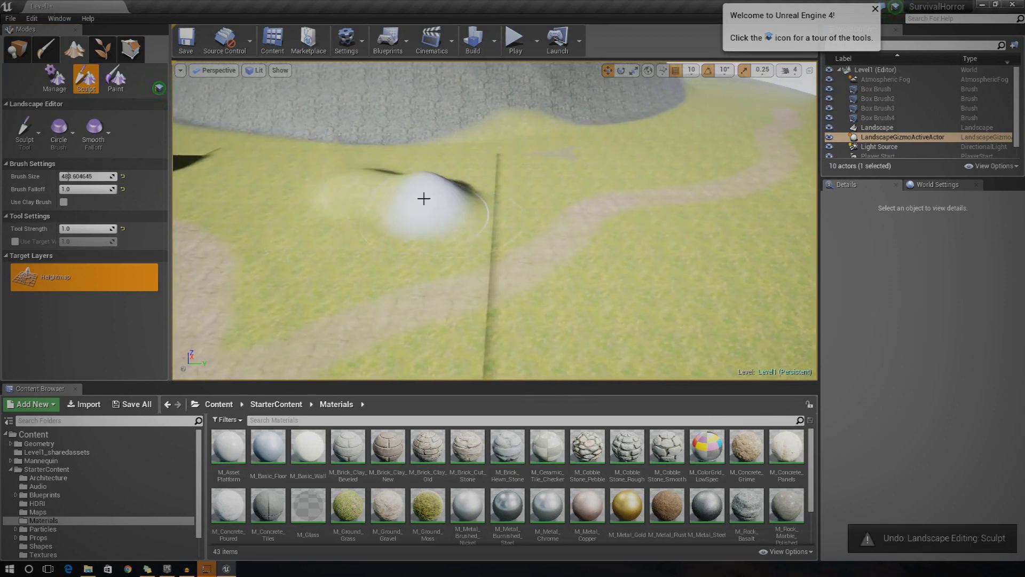
key(ctrl+z)
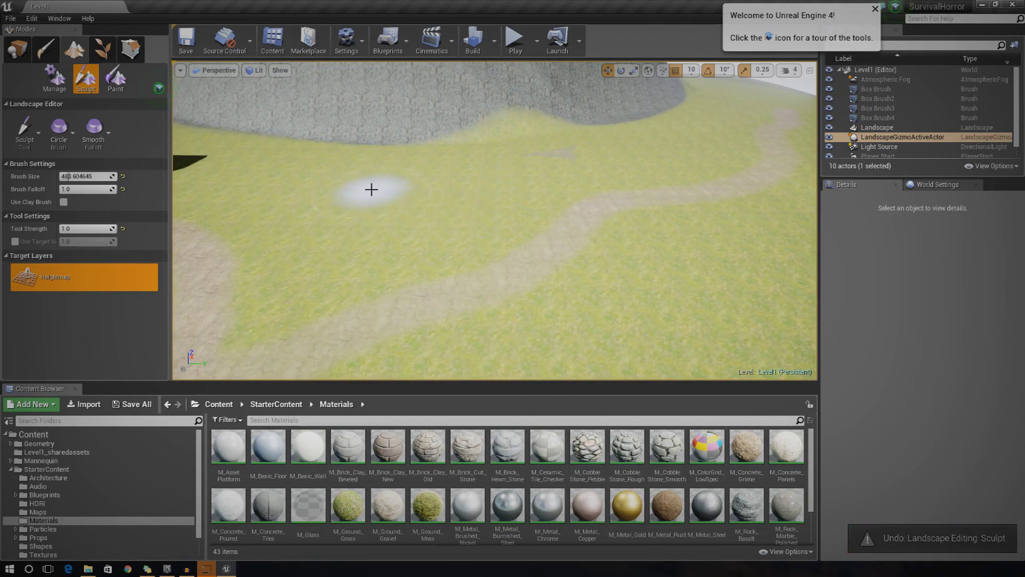
drag(367, 189, 364, 189)
right_drag(401, 197, 336, 197)
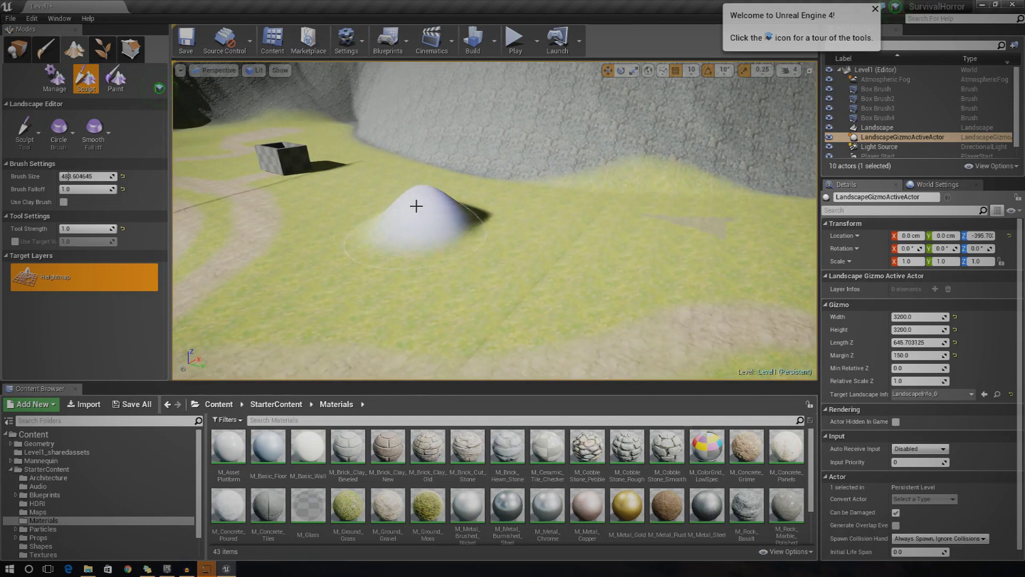
key(ctrl+z)
Examine the rocky cliff reference image Capture.PNG and close it.
right_drag(464, 229, 487, 226)
mouse_move(542, 128)
right_down()
mouse_move(574, 129)
mouse_move(564, 148)
mouse_move(579, 162)
right_up()
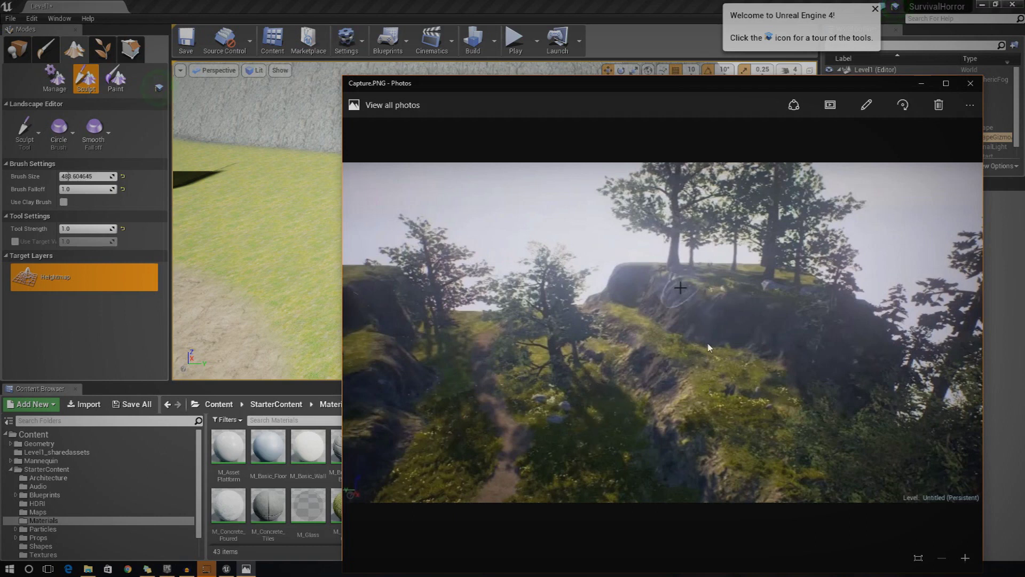
click(976, 87)
Raise a small mound with the Sculpt tool on the grass between the dirt path and the mountain wall.
mouse_move(571, 255)
right_down()
mouse_move(614, 275)
mouse_move(545, 275)
right_up()
key(s)
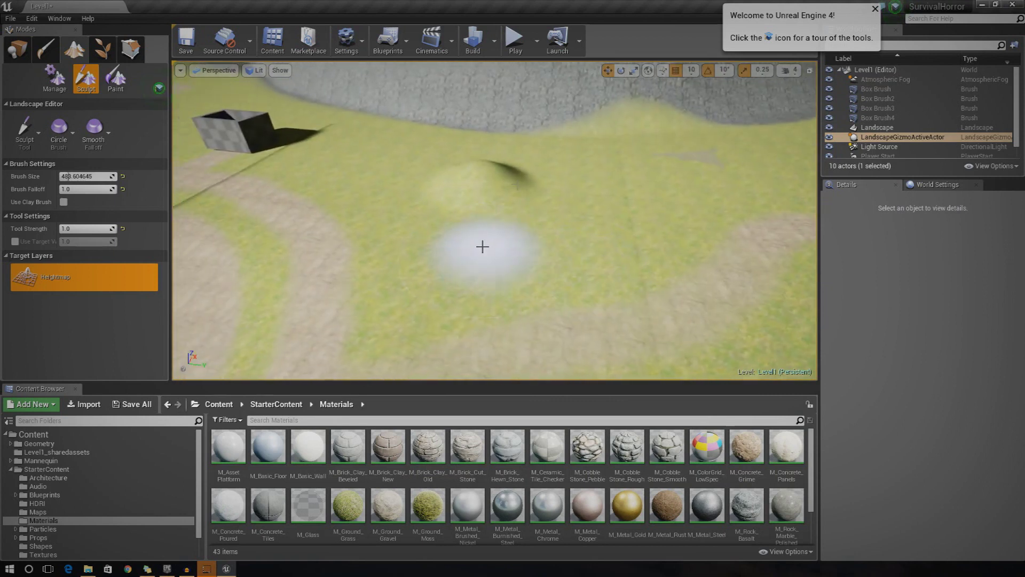
right_drag(440, 155, 470, 197)
key(w)
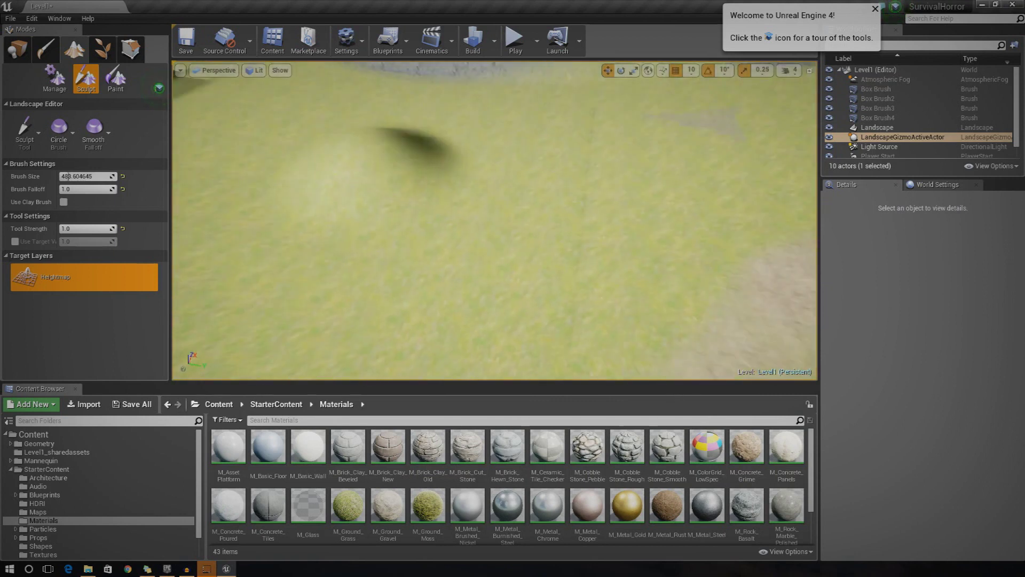
scroll(505, 187, down, 5)
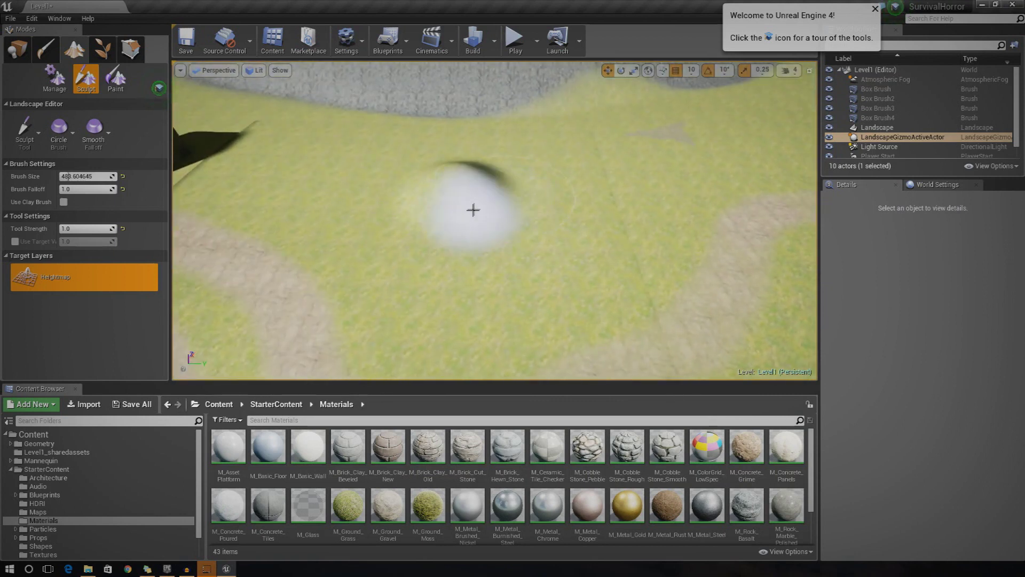
click(36, 145)
mouse_move(492, 187)
right_down()
mouse_move(528, 208)
mouse_move(448, 174)
mouse_move(483, 185)
mouse_move(491, 266)
right_up()
key(w)
key(s)
mouse_move(492, 220)
right_down()
mouse_move(492, 235)
mouse_move(492, 219)
mouse_move(481, 216)
mouse_move(491, 213)
right_up()
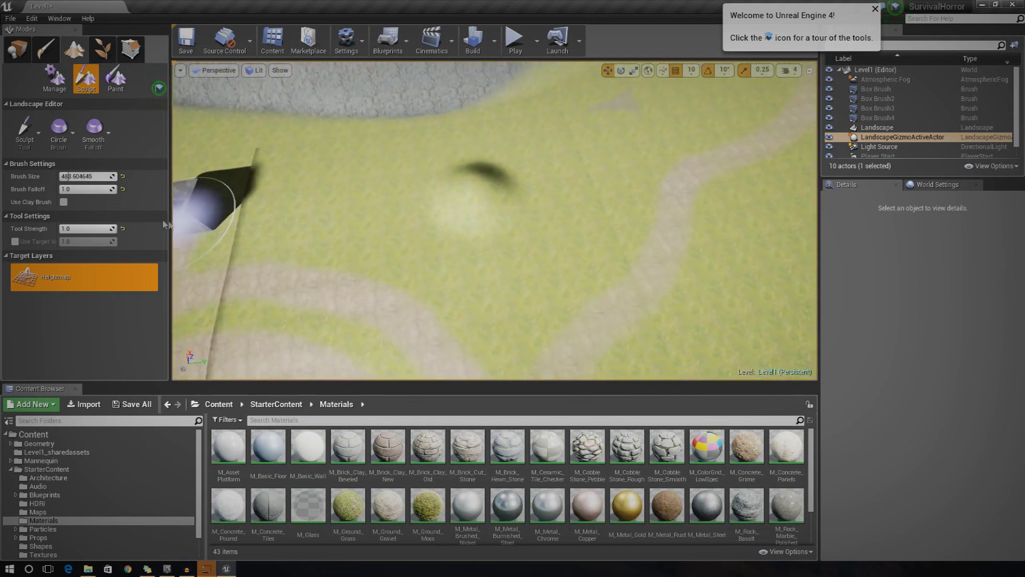
Use the Flatten tool to spread the mound's height into a wide plateau reaching the mountain wall.
click(38, 154)
click(64, 228)
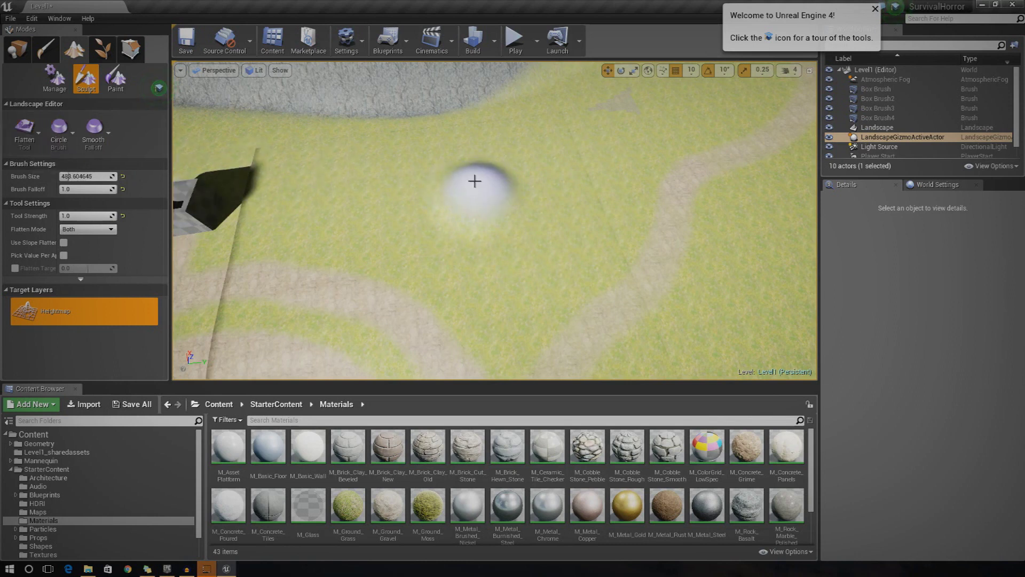
mouse_move(475, 182)
mouse_down()
mouse_move(539, 192)
mouse_move(555, 230)
mouse_move(502, 154)
mouse_move(408, 165)
mouse_move(424, 194)
mouse_move(499, 238)
mouse_move(553, 218)
mouse_move(594, 161)
mouse_move(593, 142)
mouse_move(547, 121)
mouse_move(501, 130)
mouse_move(601, 104)
mouse_move(577, 135)
mouse_move(396, 190)
mouse_move(336, 171)
mouse_move(360, 151)
mouse_move(485, 131)
mouse_up()
mouse_move(485, 130)
right_down()
mouse_move(521, 107)
mouse_move(572, 104)
mouse_move(396, 72)
mouse_move(561, 64)
right_up()
mouse_move(628, 216)
right_down()
mouse_move(628, 320)
mouse_move(595, 248)
right_up()
Raise a second small mound with the Sculpt tool on top of the plateau.
click(25, 131)
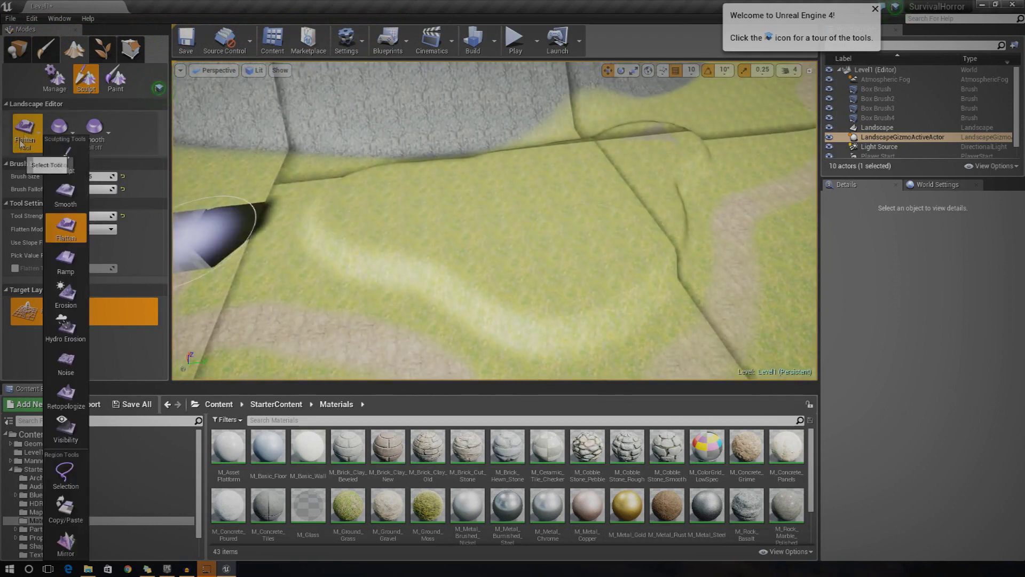
click(65, 160)
click(535, 203)
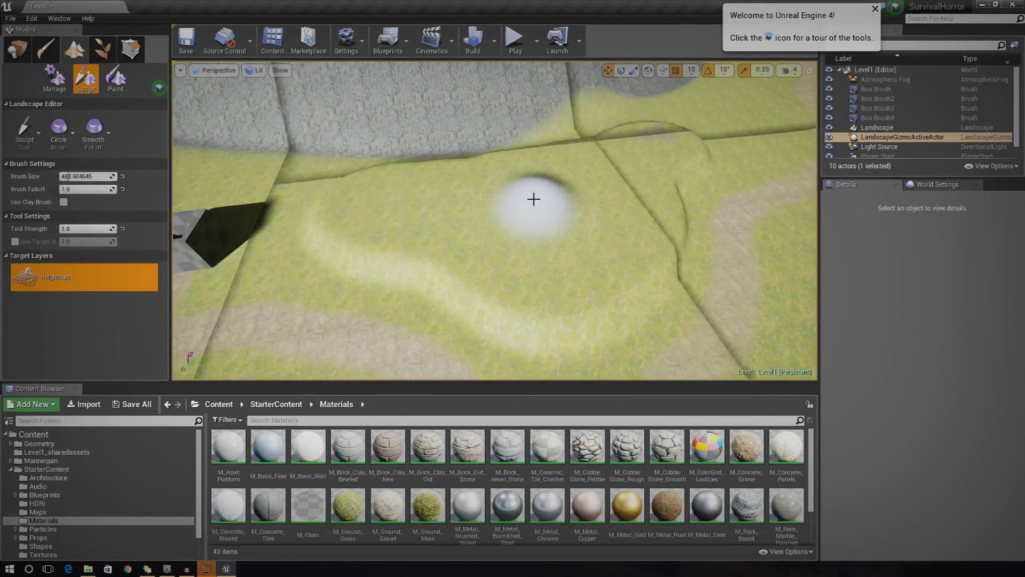
right_drag(612, 225, 526, 218)
Flatten the second mound outward into a smaller upper terrace that meets the mountain wall.
click(19, 144)
click(70, 195)
click(19, 143)
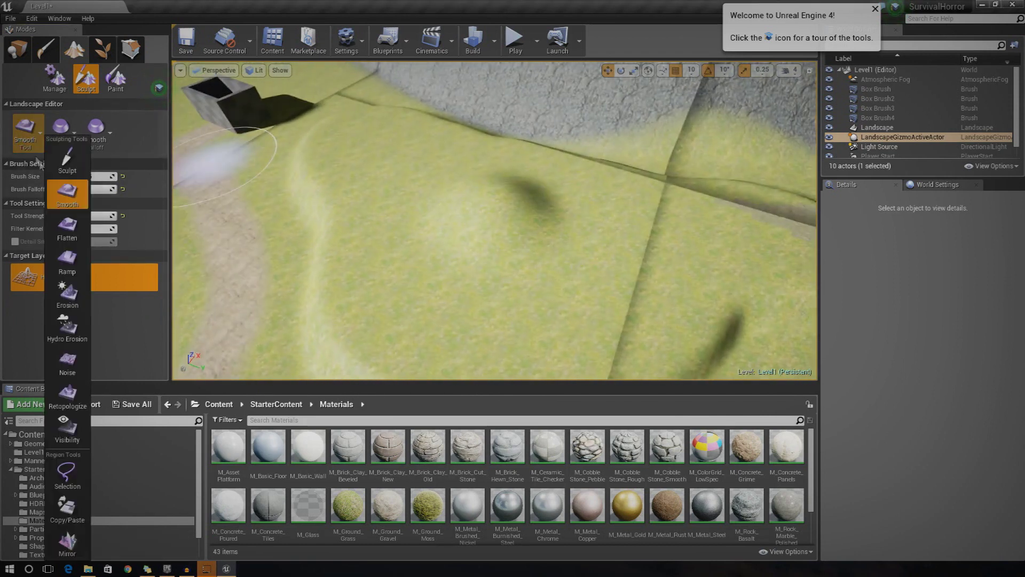
click(67, 228)
mouse_move(533, 194)
mouse_down()
mouse_move(517, 208)
mouse_move(659, 213)
mouse_move(490, 169)
mouse_move(448, 145)
mouse_up()
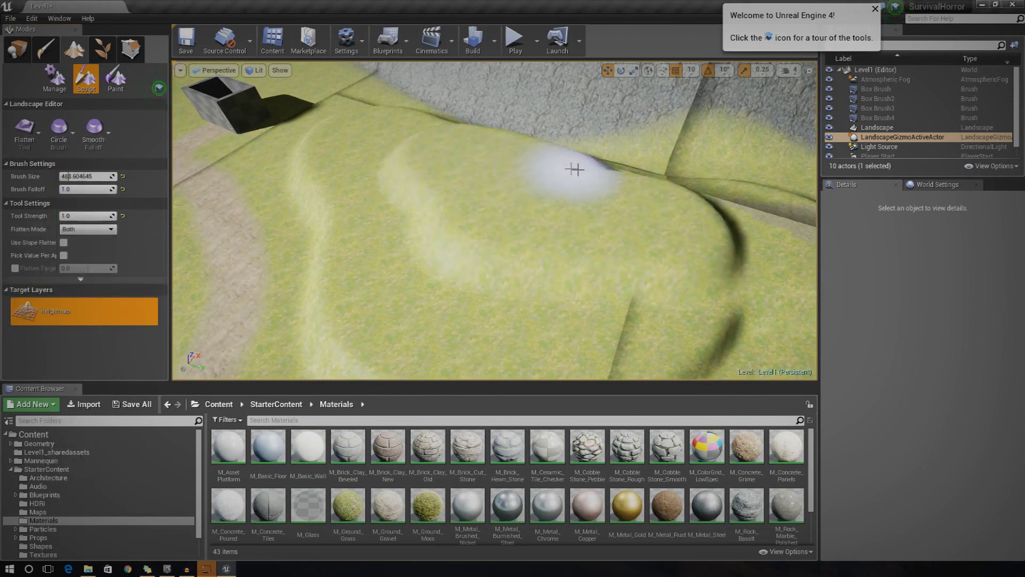
mouse_move(503, 110)
mouse_down()
mouse_move(492, 103)
mouse_move(557, 118)
mouse_up()
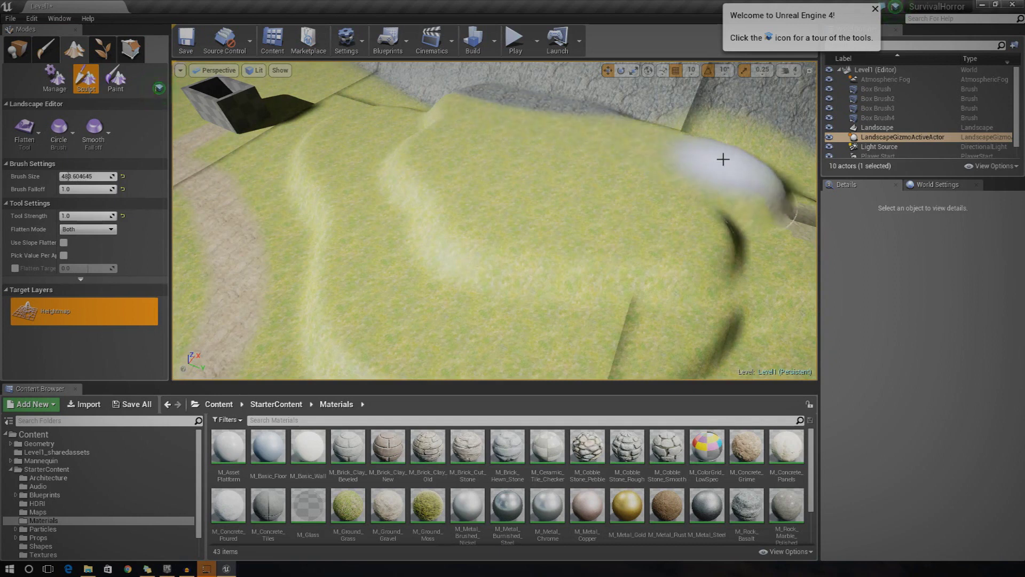
Switch to landscape painting with a brush size of about 128 and the Rock layer as target.
right_drag(687, 136, 496, 150)
key(s)
key(w)
key(s)
key(w)
right_drag(560, 149, 555, 150)
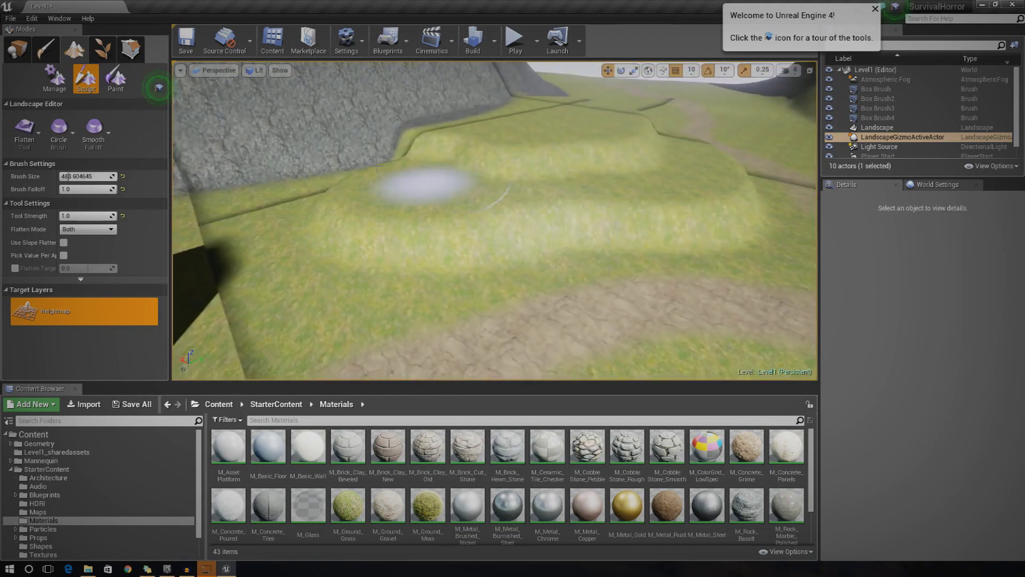
click(126, 86)
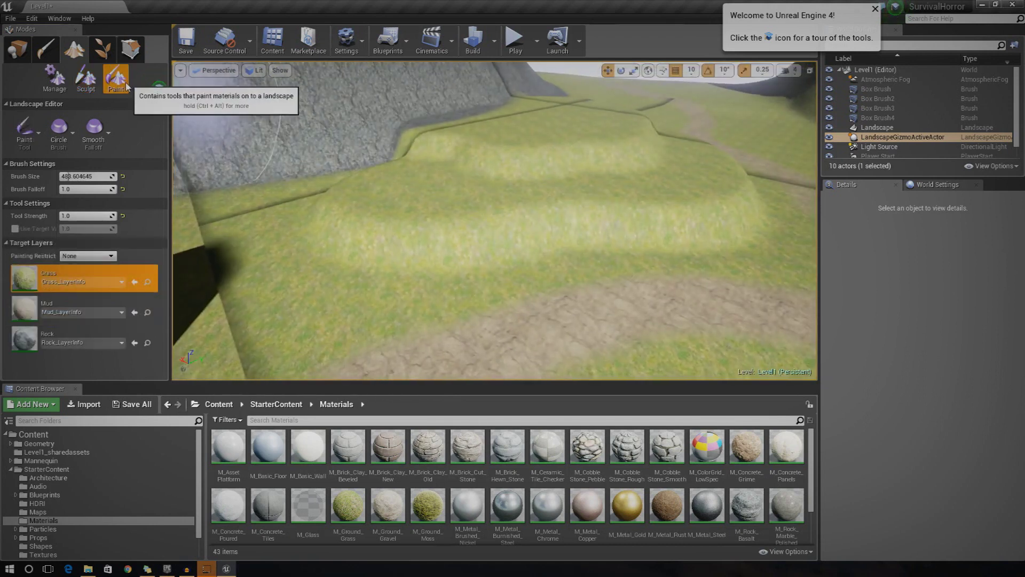
click(68, 305)
click(94, 131)
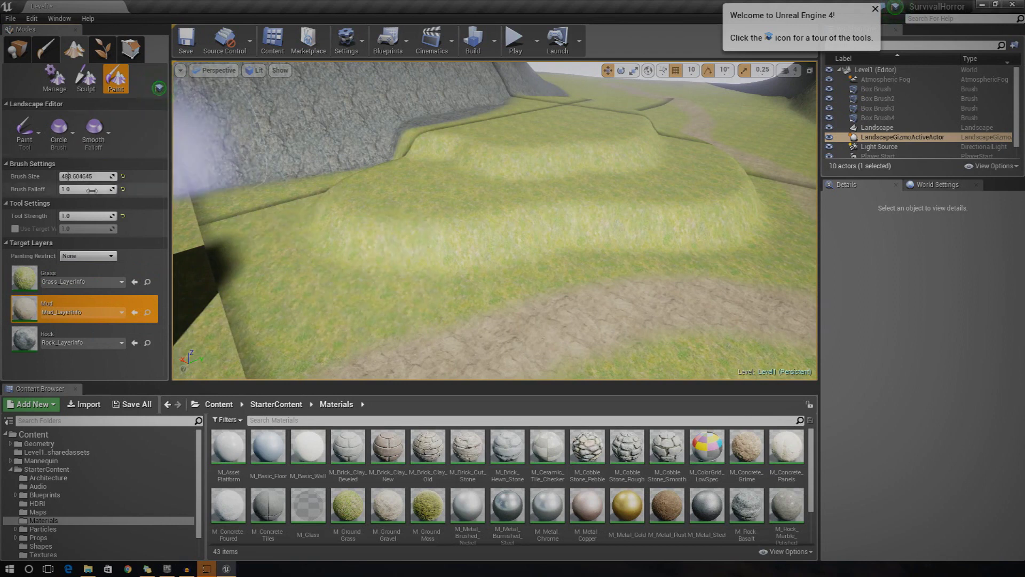
drag(68, 176, 60, 177)
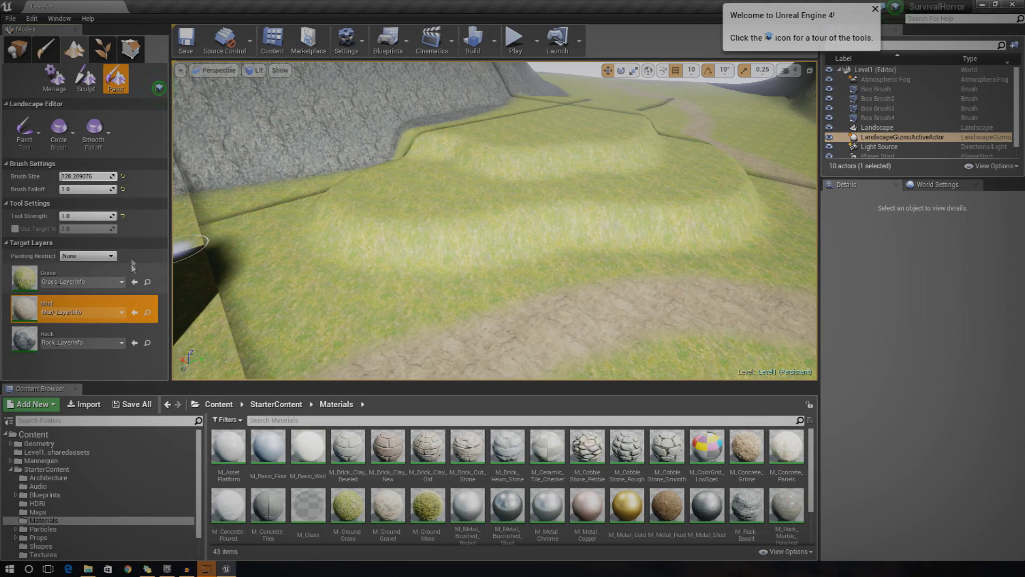
click(56, 327)
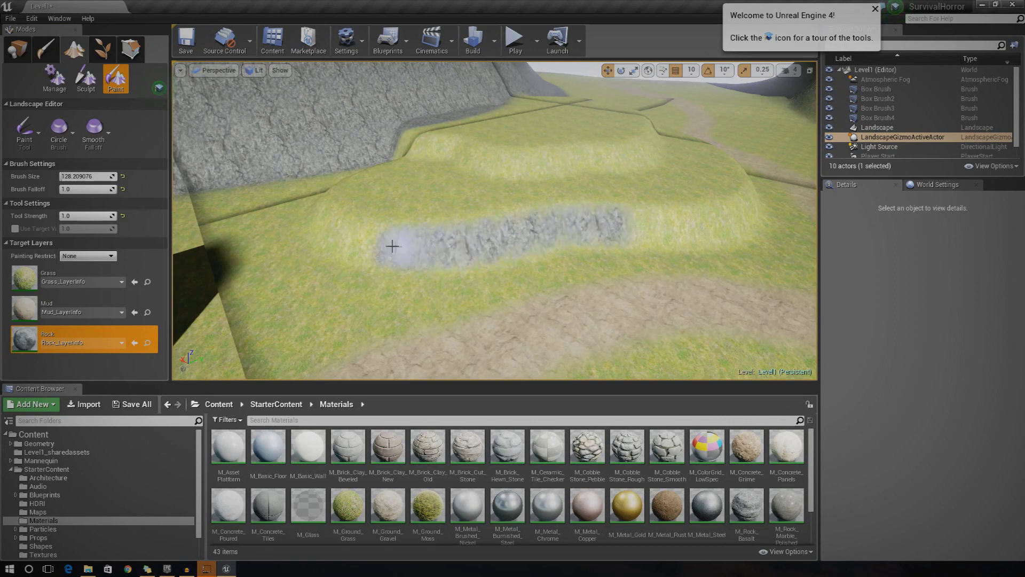
Paint the Rock layer along the steep side of the lower terrace.
mouse_move(461, 230)
right_down()
mouse_move(513, 231)
mouse_move(461, 235)
right_up()
mouse_move(311, 229)
mouse_down()
mouse_move(521, 237)
mouse_move(607, 224)
mouse_move(377, 229)
mouse_move(470, 237)
mouse_move(679, 226)
mouse_move(715, 213)
mouse_move(614, 238)
mouse_move(773, 212)
mouse_up()
right_drag(652, 252, 582, 264)
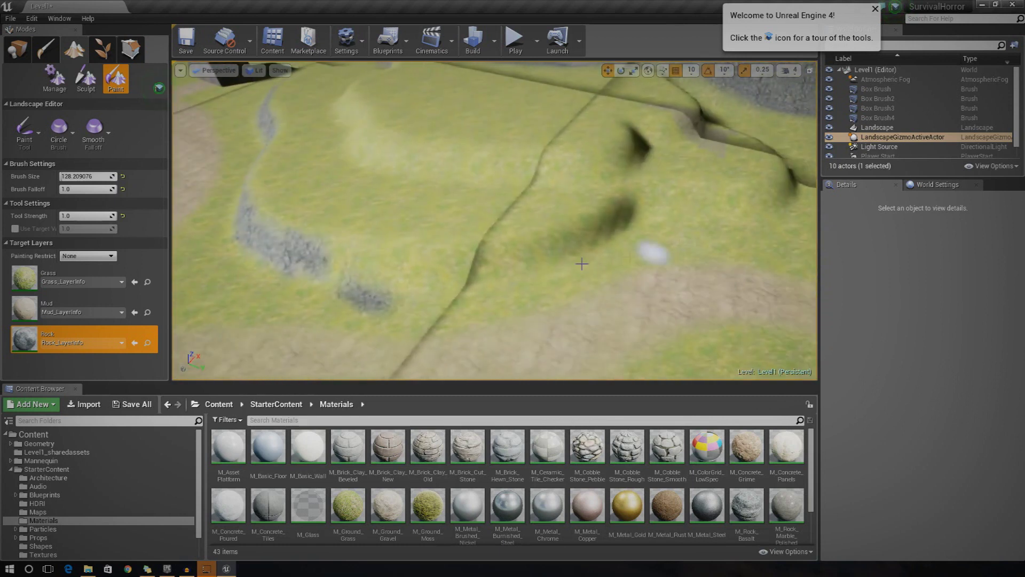
mouse_move(323, 255)
mouse_down()
mouse_move(408, 266)
mouse_move(558, 238)
mouse_move(402, 267)
mouse_move(380, 262)
mouse_move(598, 233)
mouse_up()
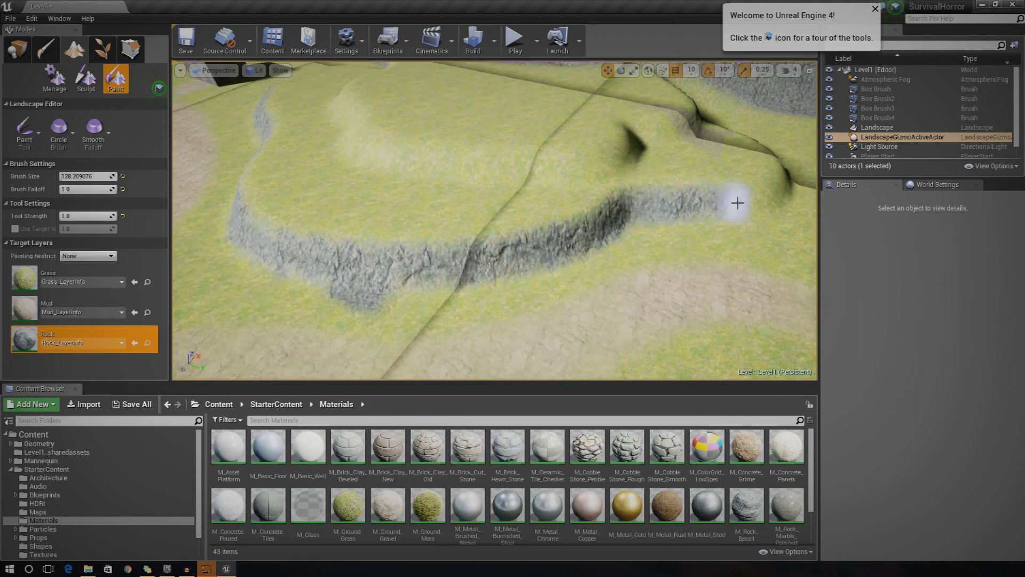
mouse_move(773, 194)
right_down()
mouse_move(699, 160)
mouse_move(689, 118)
mouse_move(758, 128)
mouse_move(769, 213)
mouse_move(511, 273)
right_up()
mouse_move(510, 272)
mouse_down()
mouse_move(497, 277)
mouse_move(543, 258)
mouse_up()
Paint the Rock layer along the steep side of the upper terrace up to the mountain wall.
mouse_move(546, 126)
mouse_down()
mouse_move(473, 153)
mouse_move(314, 169)
mouse_up()
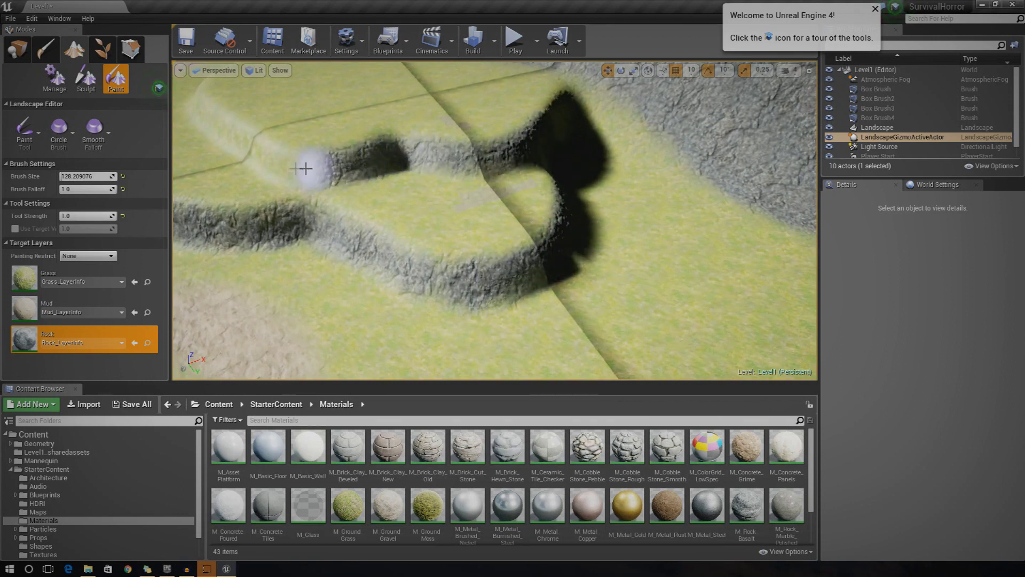
mouse_move(277, 156)
right_down()
mouse_move(454, 136)
mouse_move(631, 210)
right_up()
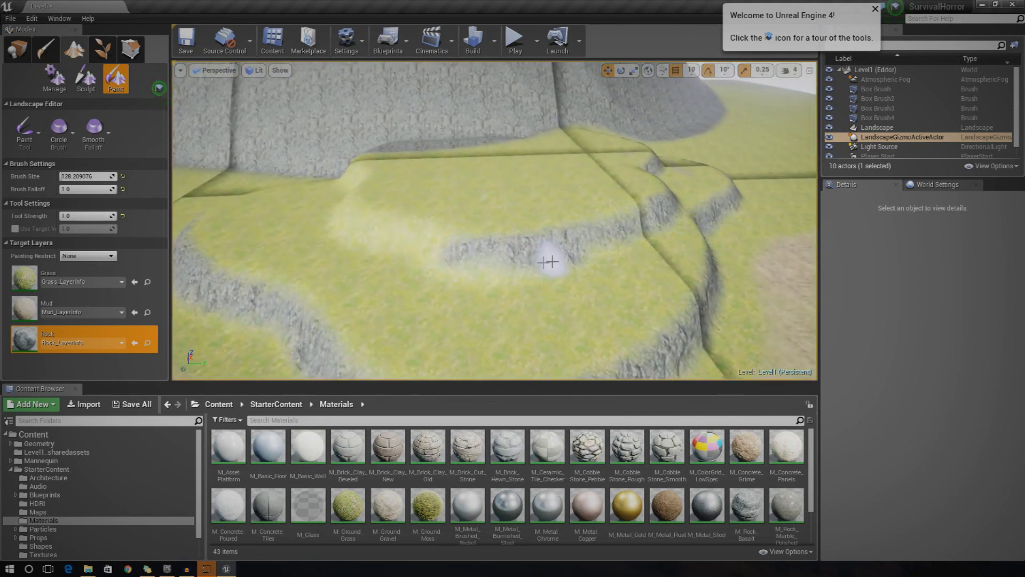
right_drag(411, 227, 557, 222)
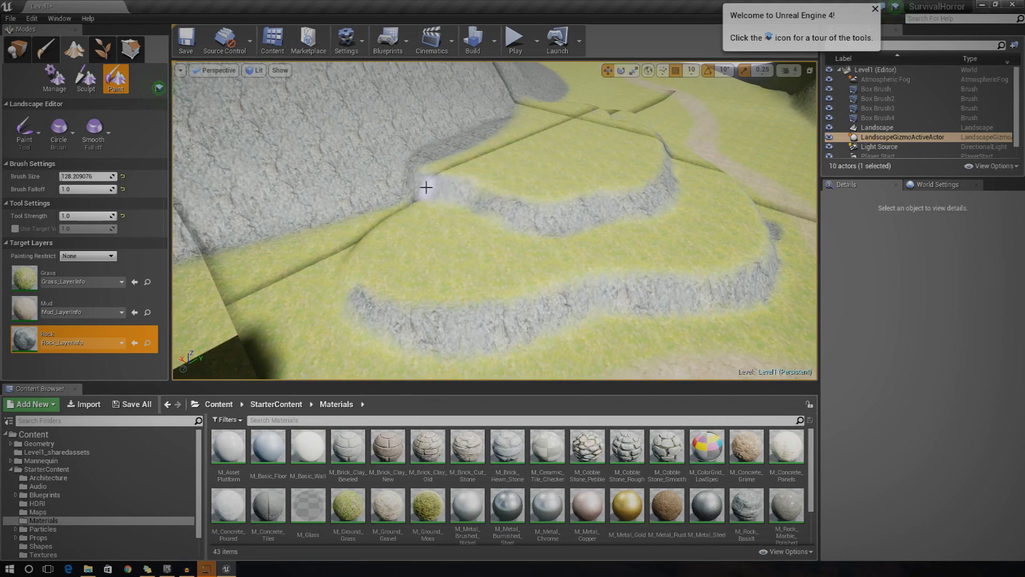
Play-test the level by running up to and over the rocky terraces to examine them from the player's view.
right_drag(571, 216, 585, 160)
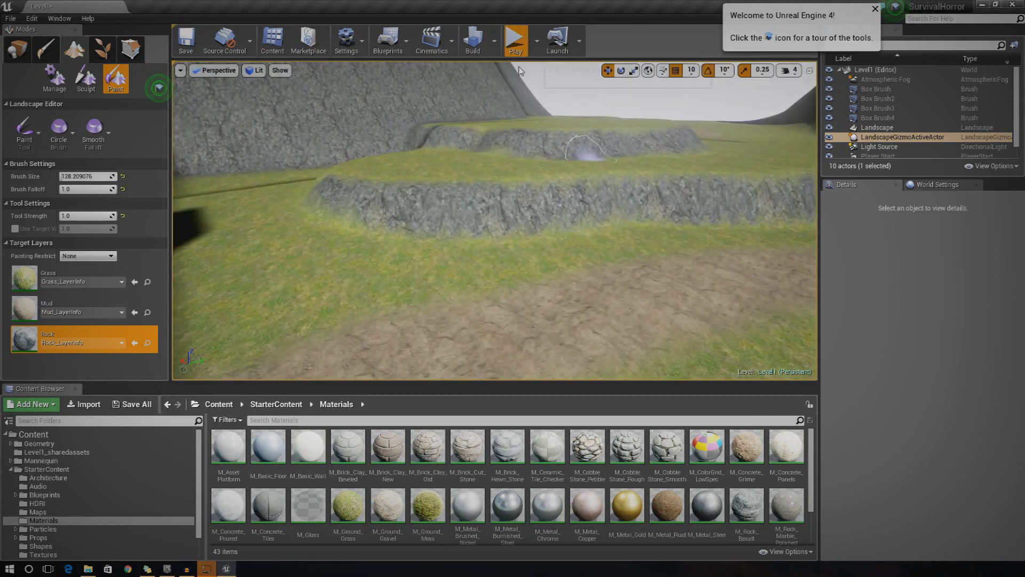
click(516, 42)
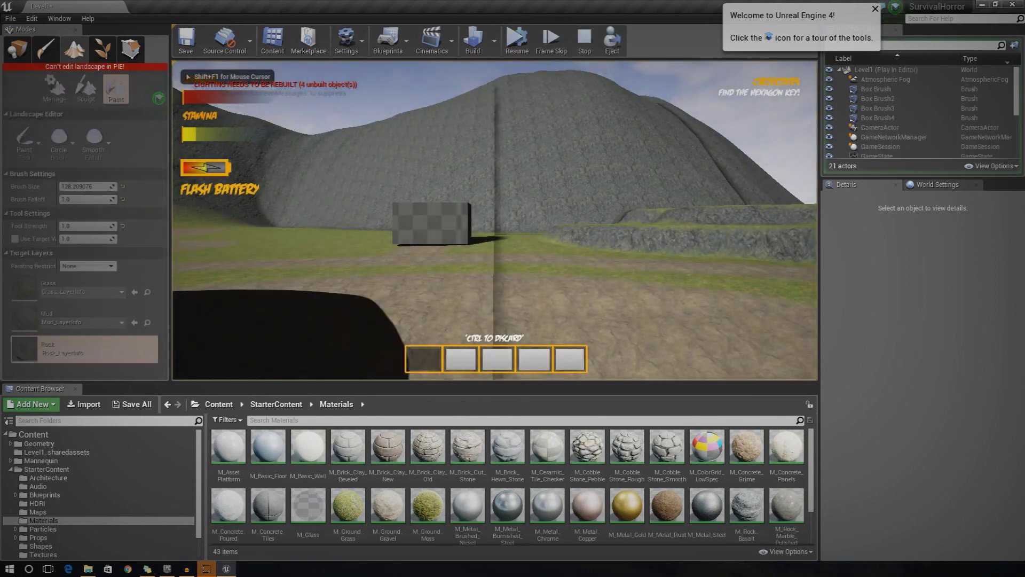
click(587, 44)
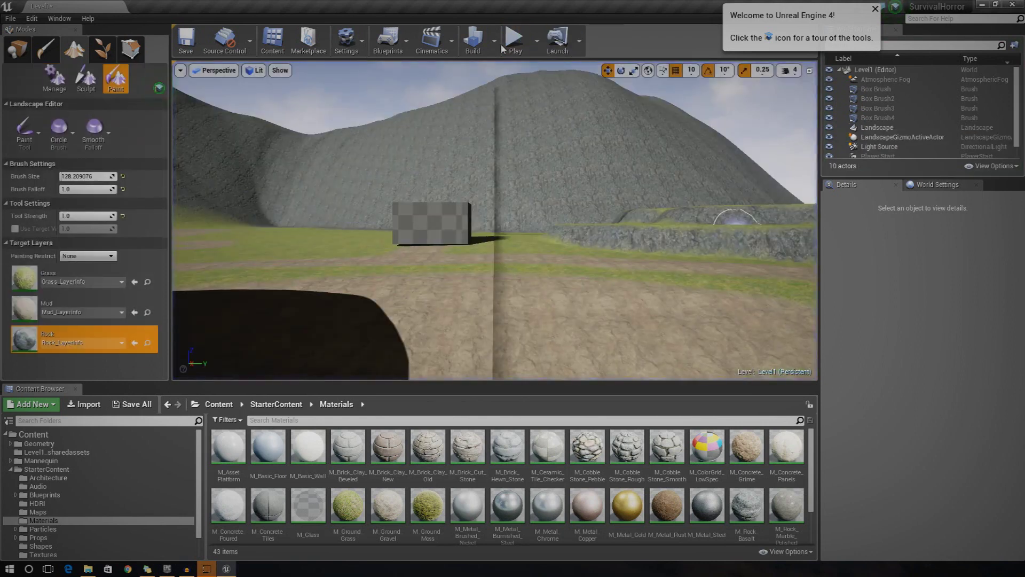
click(522, 45)
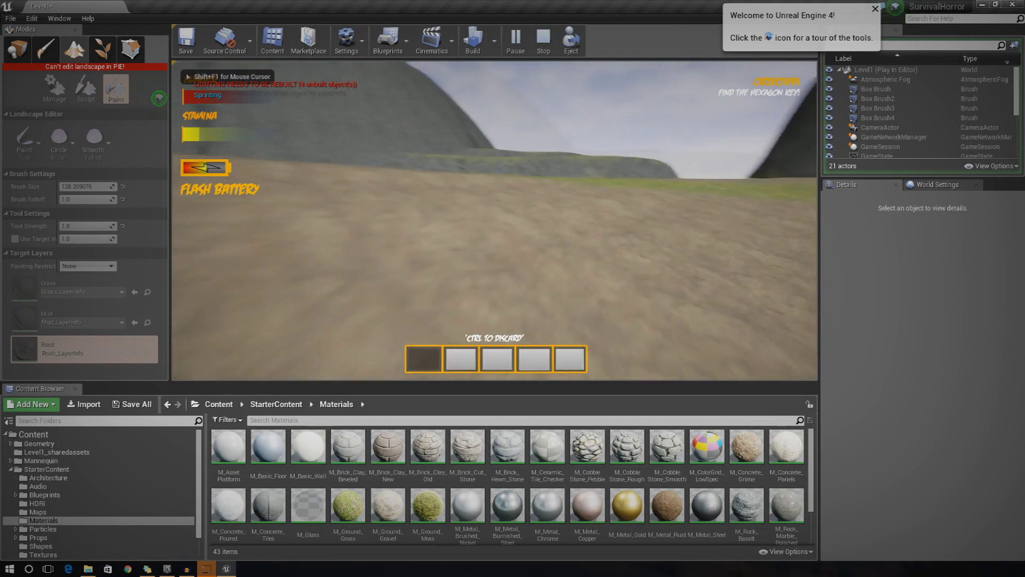
key(shift+w)
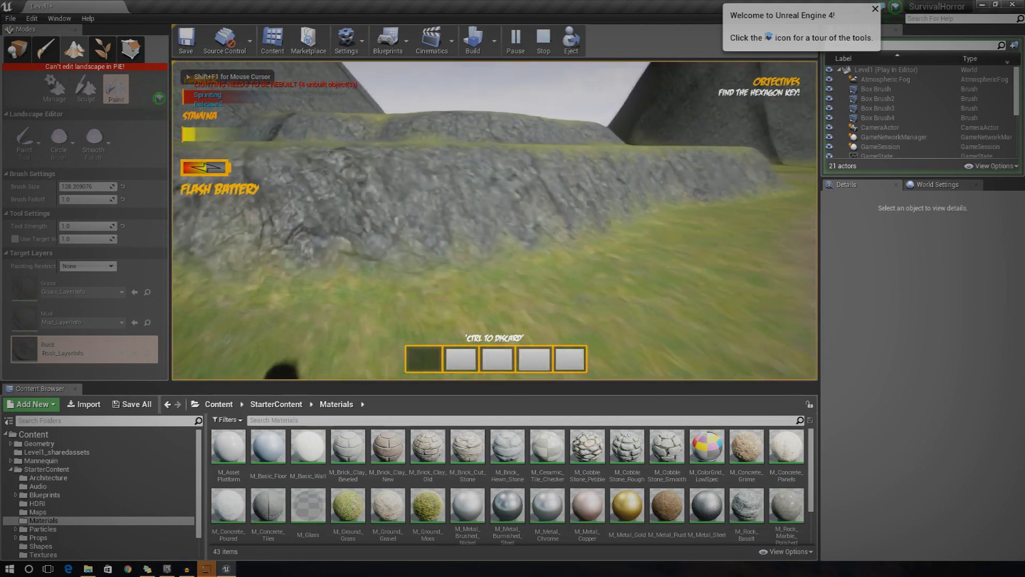
key(w)
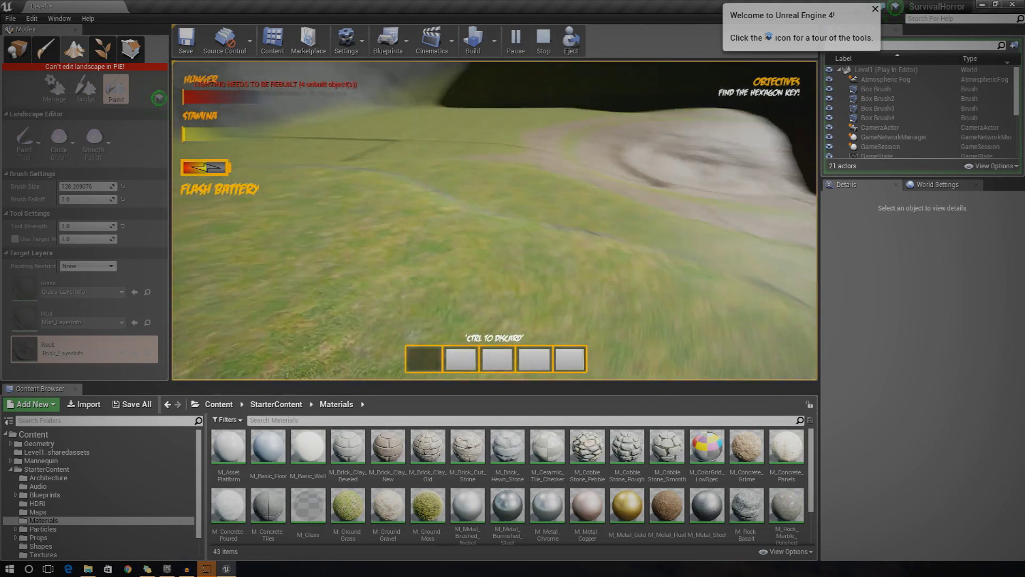
key(shift+w)
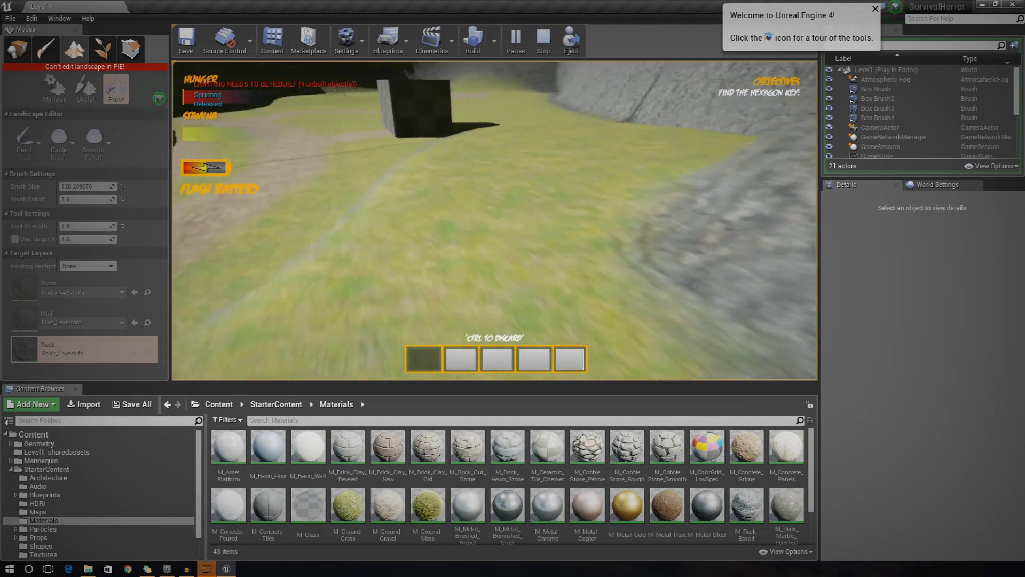
key(Escape)
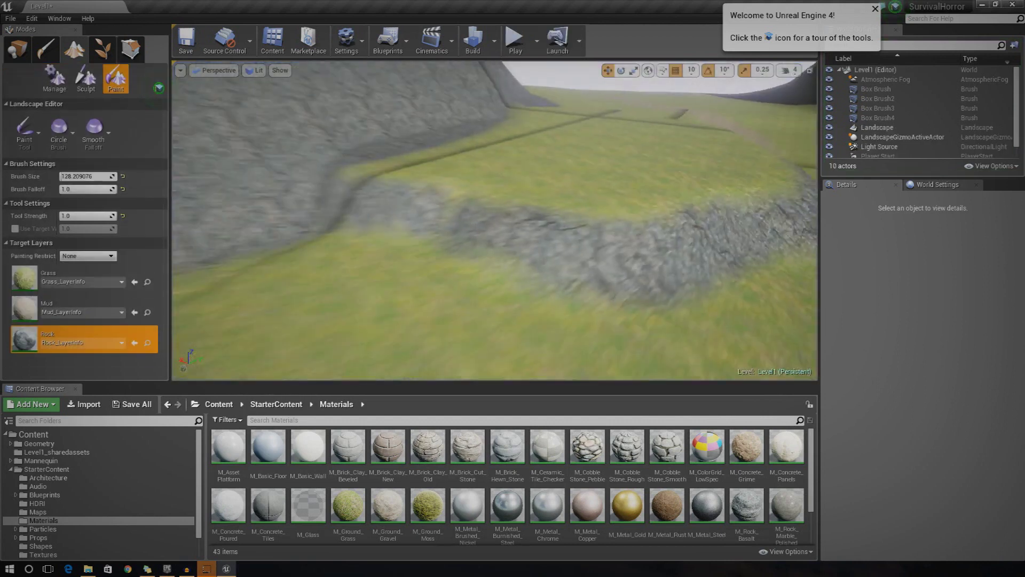
Paint the Mud layer with a brush size of 30 along the base of the lower terrace's rock side.
mouse_move(462, 255)
right_down()
mouse_move(395, 245)
mouse_move(462, 254)
right_up()
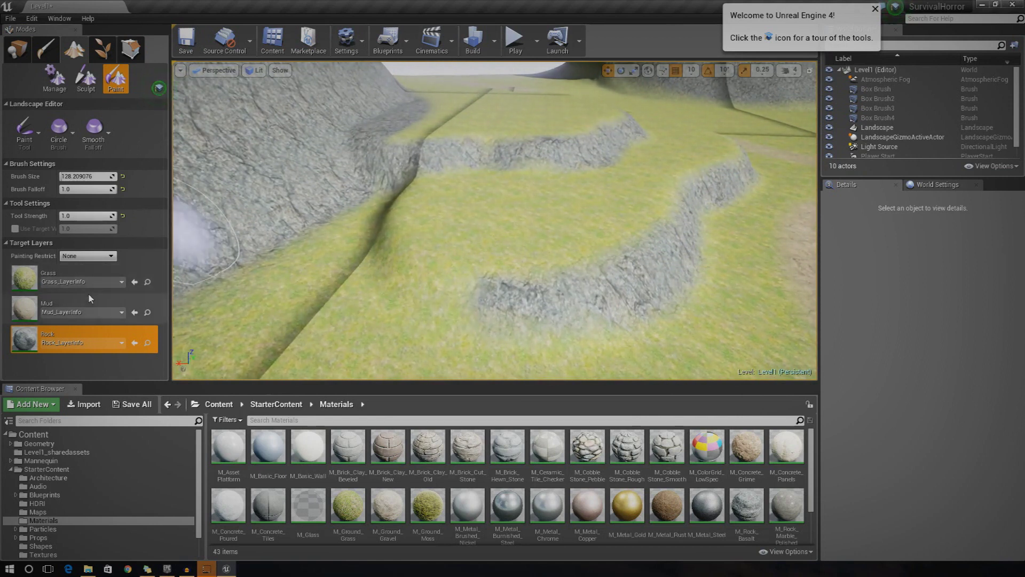
click(95, 307)
right_drag(544, 281, 545, 281)
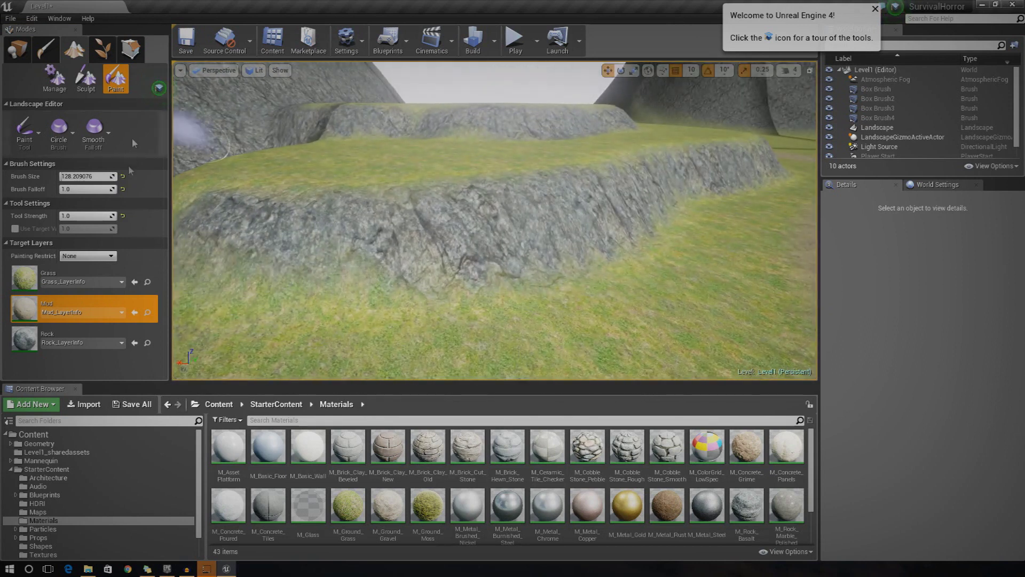
click(79, 176)
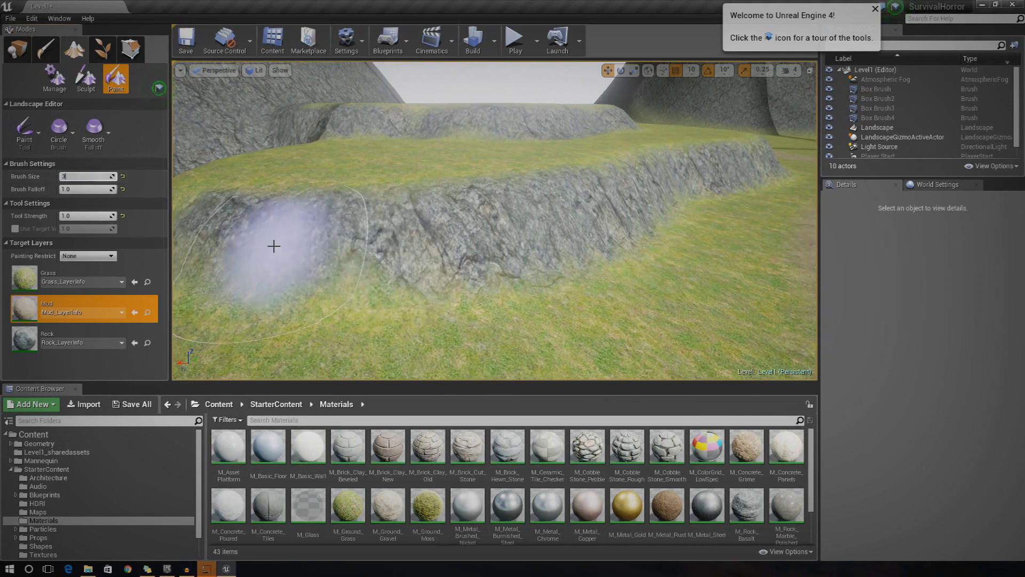
key(Return)
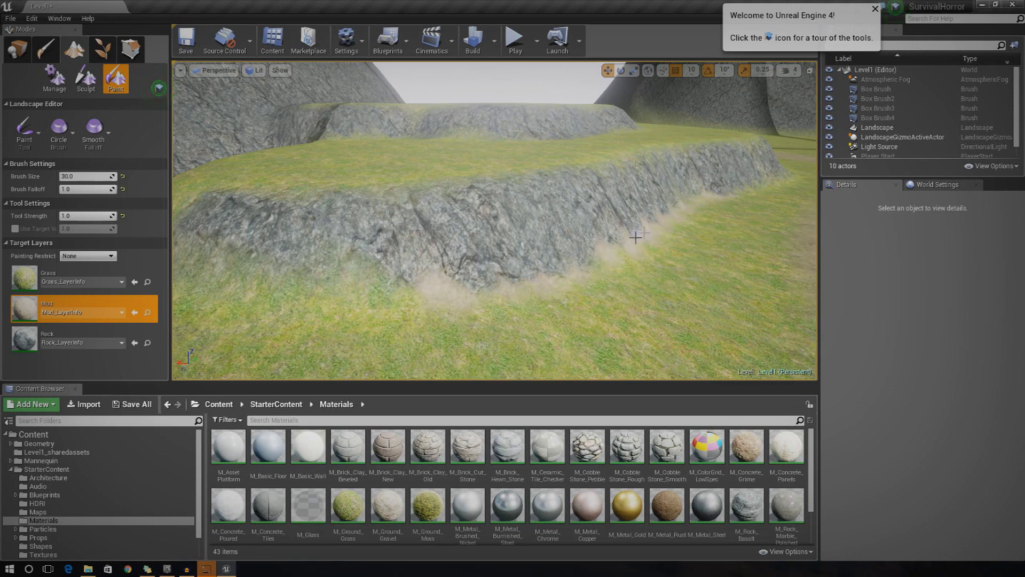
mouse_move(336, 296)
right_down()
mouse_move(438, 288)
mouse_move(523, 299)
mouse_move(453, 234)
right_up()
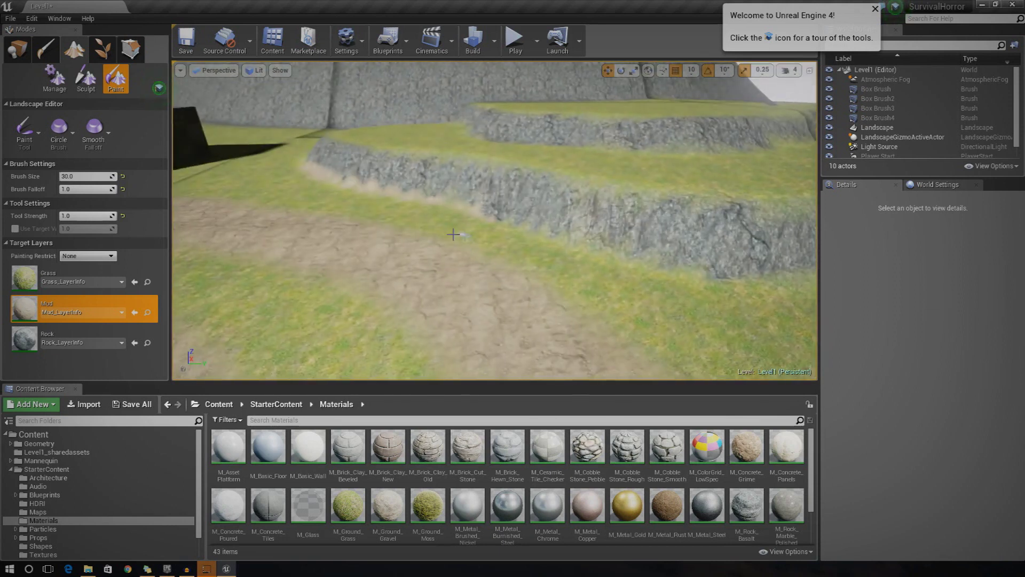
drag(496, 218, 558, 238)
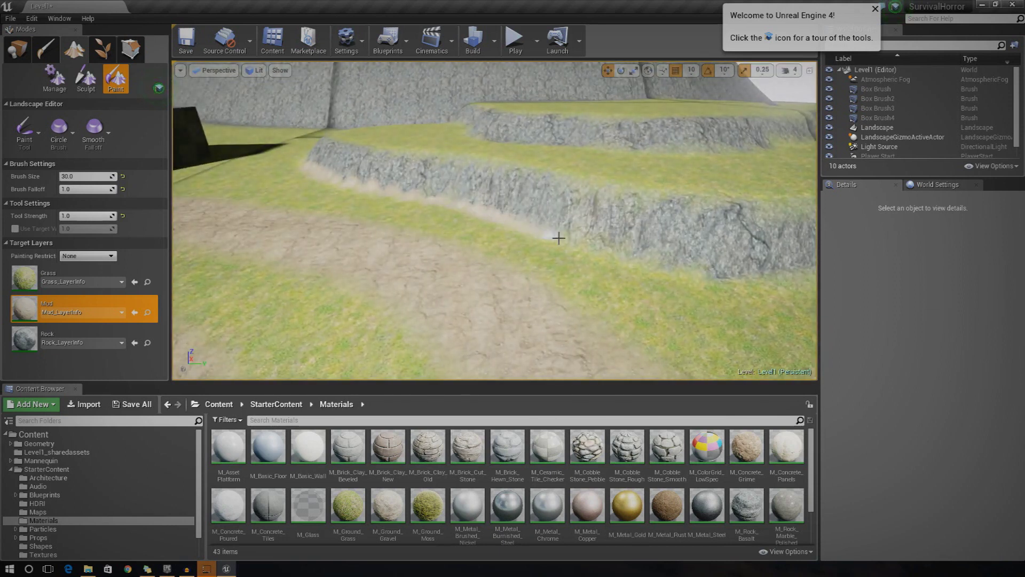
drag(634, 255, 735, 270)
mouse_move(588, 261)
right_down()
mouse_move(480, 261)
mouse_move(587, 261)
mouse_move(662, 288)
mouse_move(640, 269)
mouse_move(695, 266)
mouse_move(769, 331)
right_up()
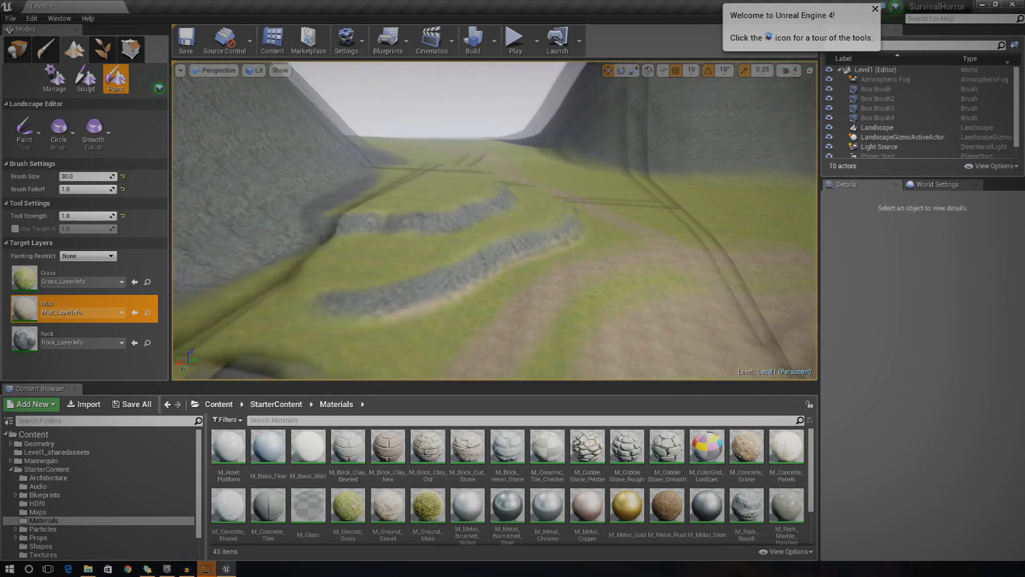
right_drag(494, 220, 592, 265)
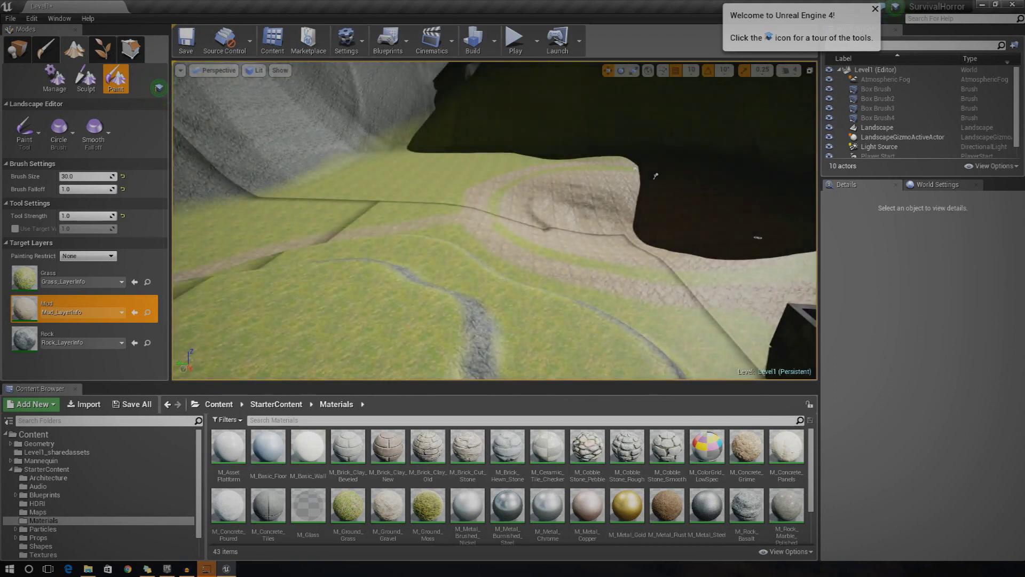
click(159, 88)
right_drag(744, 288, 694, 296)
right_drag(422, 211, 414, 207)
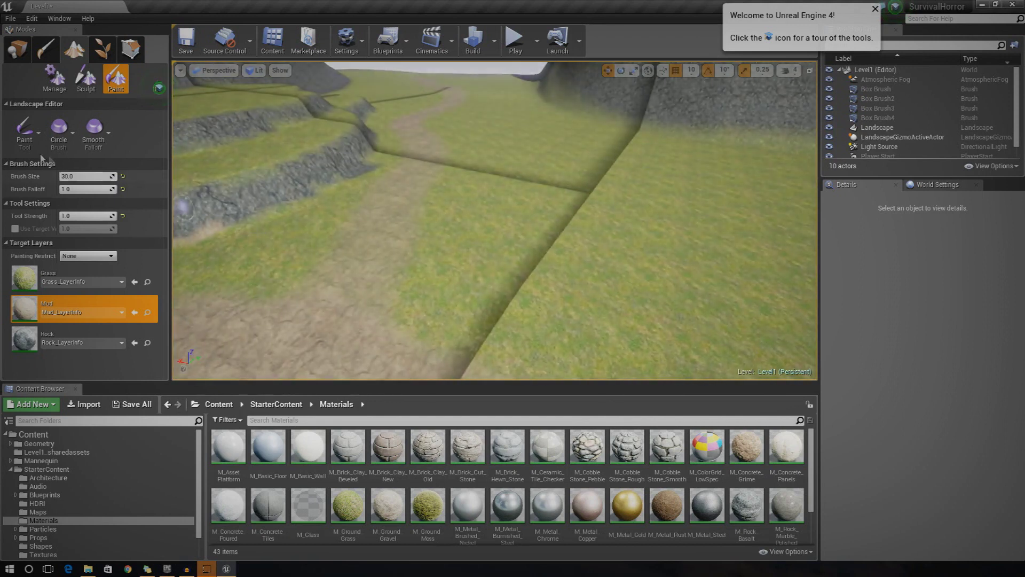
click(37, 147)
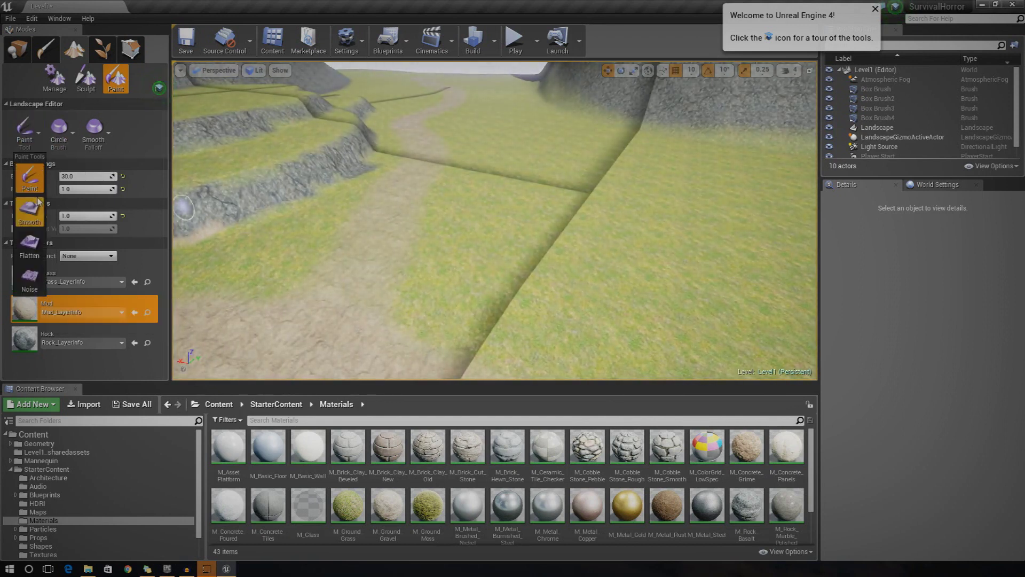
click(30, 179)
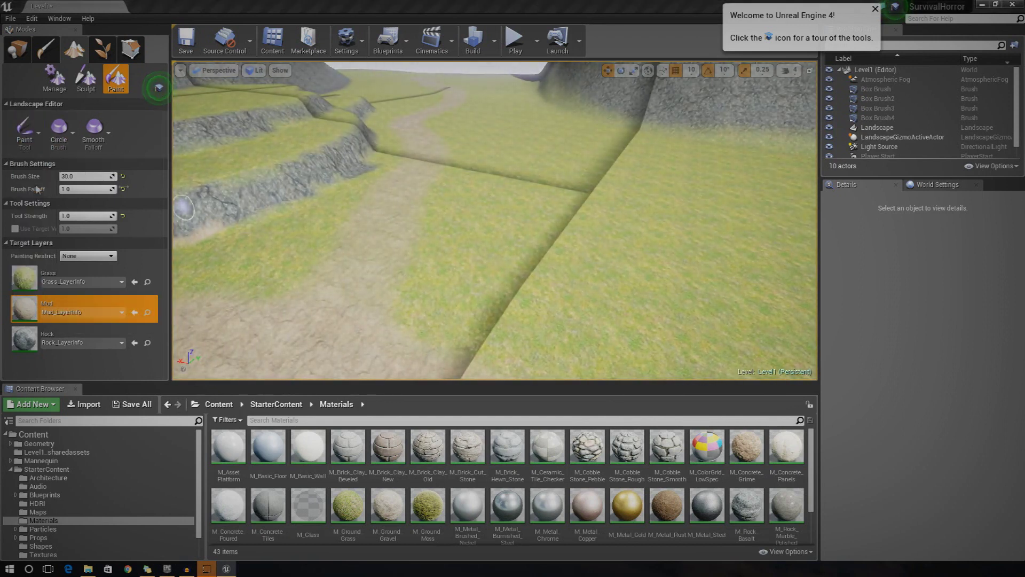
Raise a small mound in the grass beside the dirt path using the Sculpt tool with a brush size of about 132.
click(85, 77)
drag(76, 176, 134, 175)
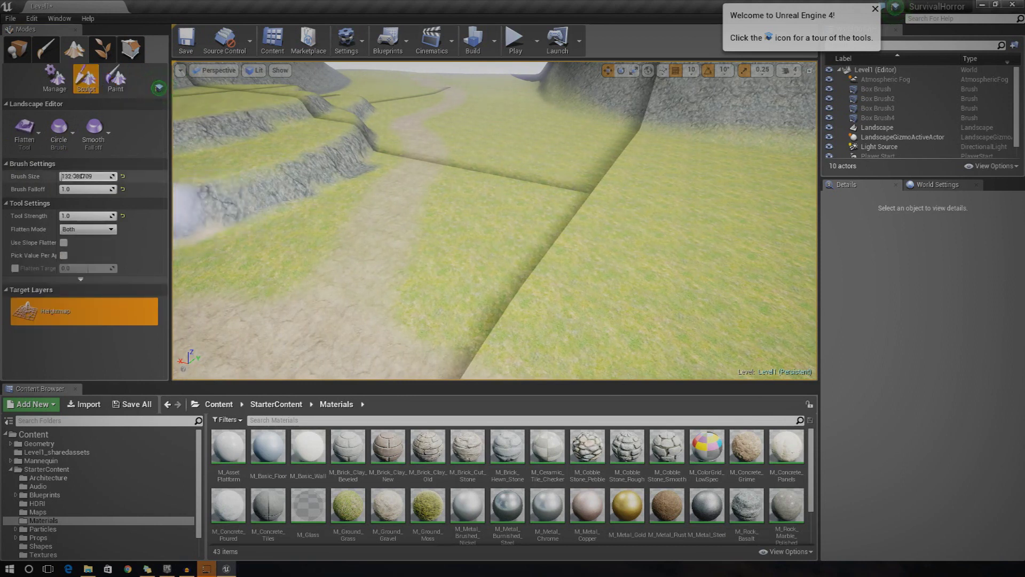
click(556, 280)
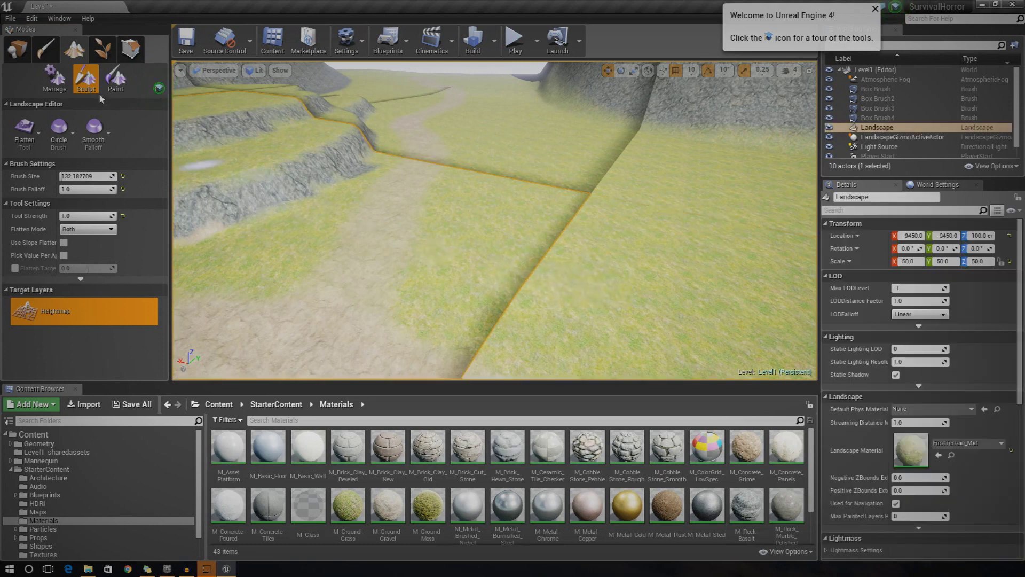
click(24, 131)
click(64, 160)
mouse_move(495, 272)
mouse_down()
mouse_move(542, 296)
mouse_move(559, 250)
mouse_up()
right_drag(558, 249, 748, 240)
mouse_move(494, 220)
right_down()
mouse_move(587, 267)
mouse_move(322, 325)
right_up()
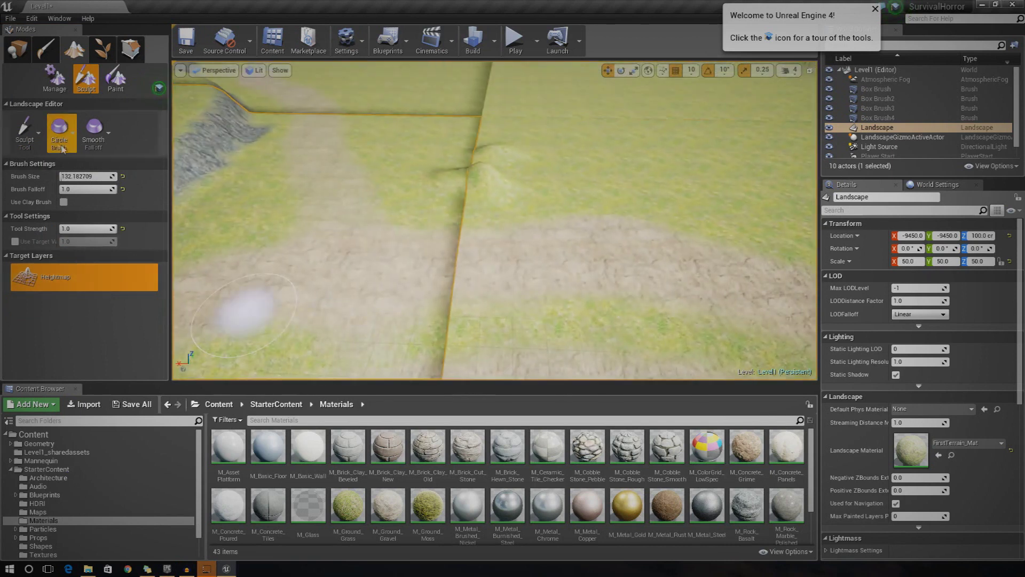
Flatten the small mound outward into a wider, low plateau beside the dirt path.
click(24, 131)
click(64, 227)
right_drag(398, 149, 586, 245)
mouse_move(535, 258)
mouse_down()
mouse_move(547, 252)
mouse_move(522, 226)
mouse_move(484, 216)
mouse_move(442, 231)
mouse_move(498, 197)
mouse_move(465, 217)
mouse_move(575, 241)
mouse_up()
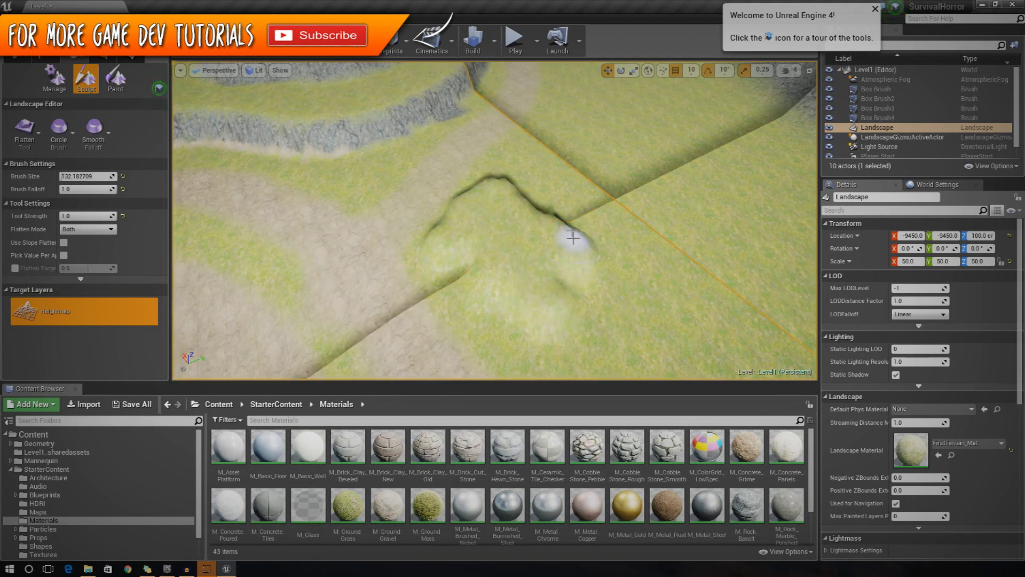
mouse_move(532, 196)
mouse_down()
mouse_move(577, 255)
mouse_move(524, 277)
mouse_move(478, 278)
mouse_move(484, 318)
mouse_up()
mouse_move(484, 318)
right_down()
mouse_move(480, 304)
mouse_move(502, 278)
mouse_move(480, 278)
mouse_move(475, 246)
mouse_move(534, 261)
right_up()
key(w)
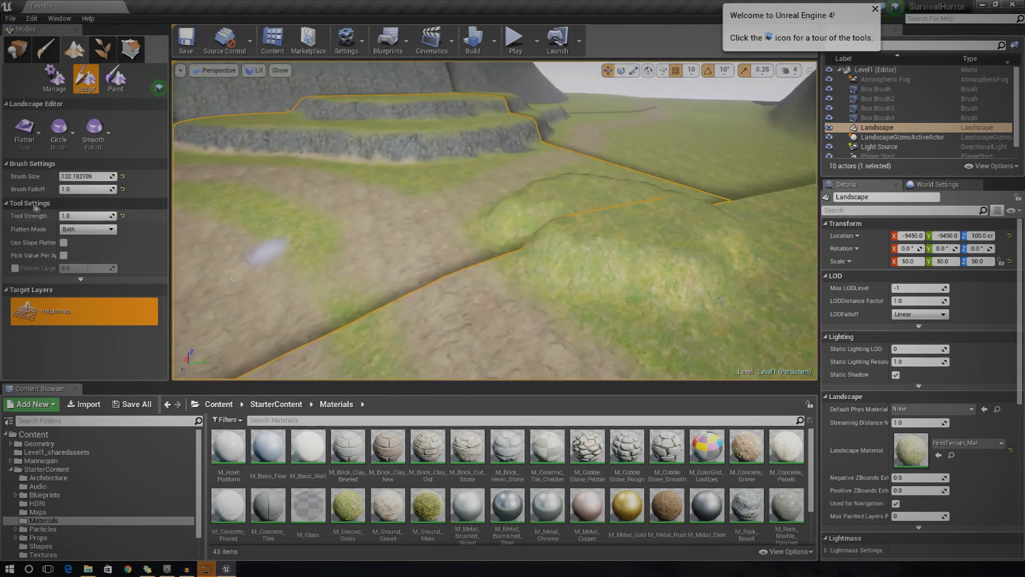
Soften the edges and slopes of the new mound beside the path with the Smooth tool.
click(38, 133)
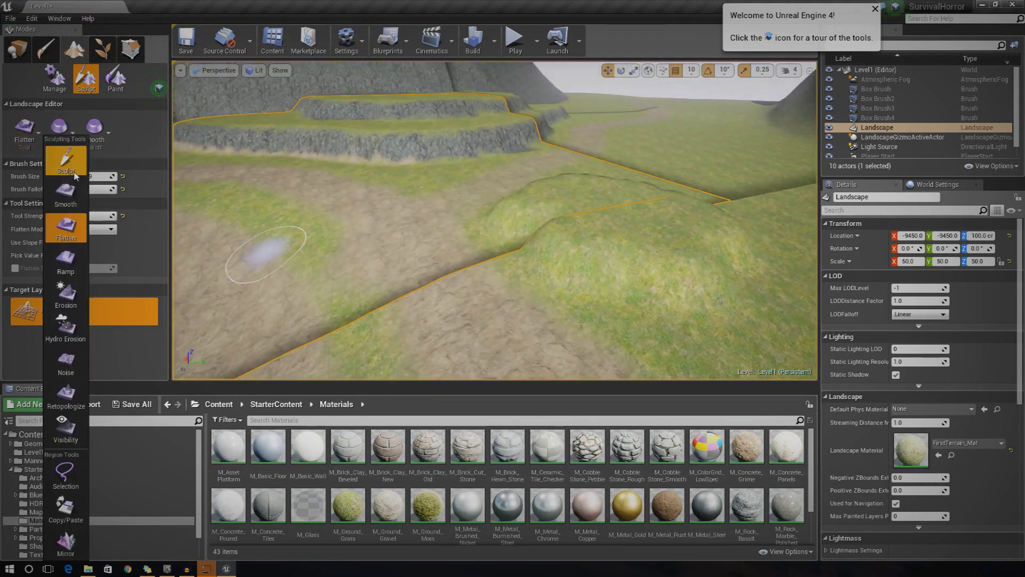
click(66, 194)
mouse_move(663, 343)
mouse_down()
mouse_move(584, 257)
mouse_move(591, 224)
mouse_move(751, 235)
mouse_up()
right_drag(752, 235, 752, 236)
drag(369, 259, 535, 228)
right_drag(633, 235, 633, 235)
drag(533, 213, 558, 178)
right_drag(698, 222, 700, 227)
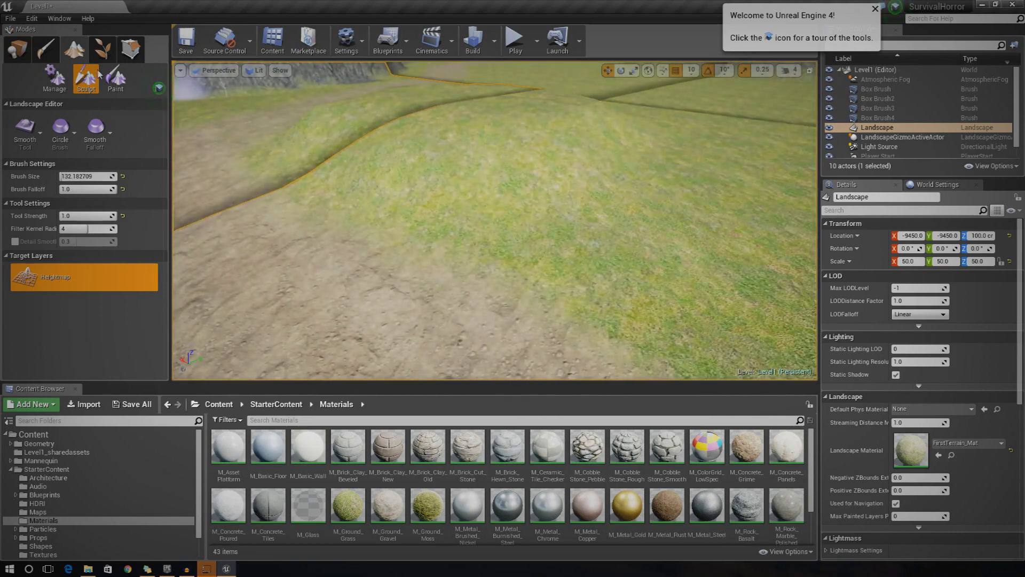
Switch to landscape painting with the Rock layer, try a strip on the mound's side and undo it.
click(115, 78)
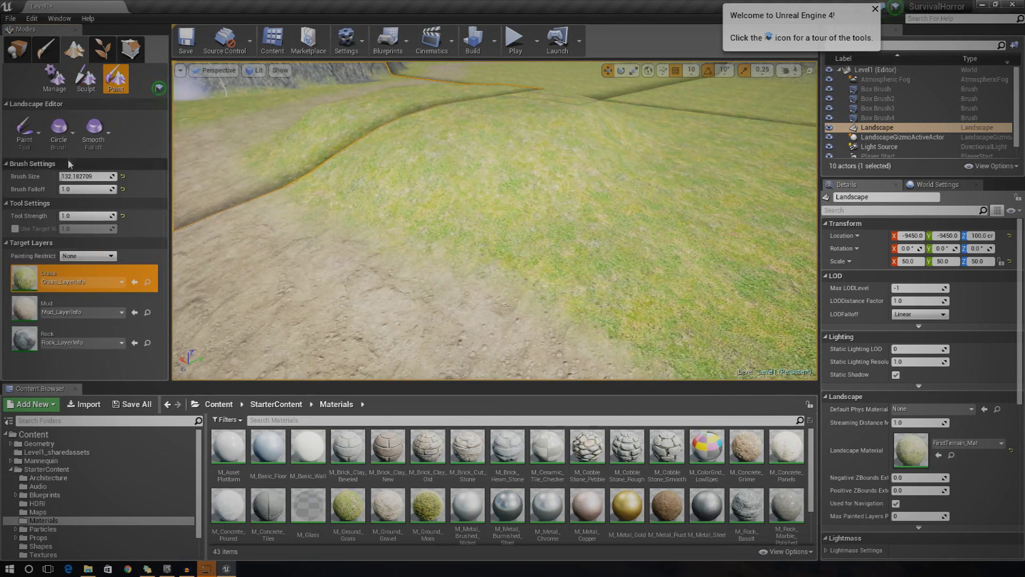
click(80, 338)
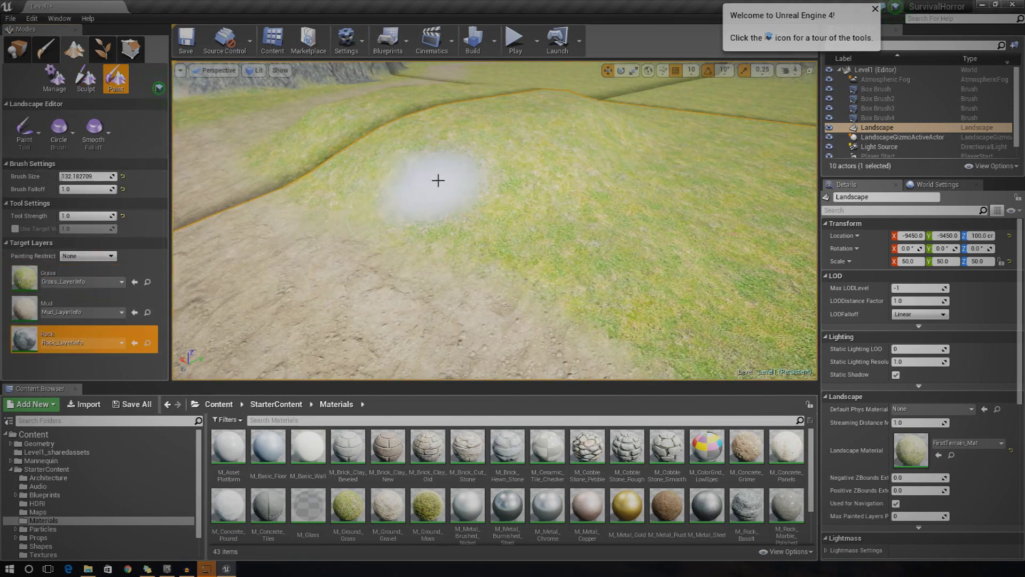
mouse_move(494, 170)
mouse_down()
mouse_move(590, 167)
mouse_move(514, 162)
mouse_up()
mouse_move(514, 163)
right_down()
mouse_move(514, 85)
mouse_move(550, 144)
mouse_move(514, 163)
right_up()
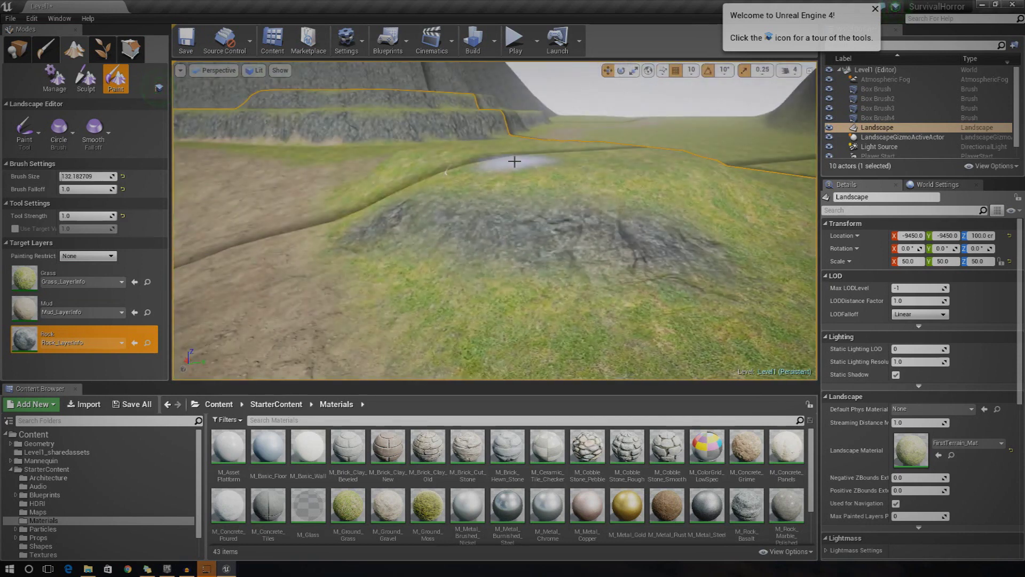
key(ctrl+z)
Set the brush size to 100, try another Rock strip across the mound's side and undo it.
click(100, 176)
text(1)
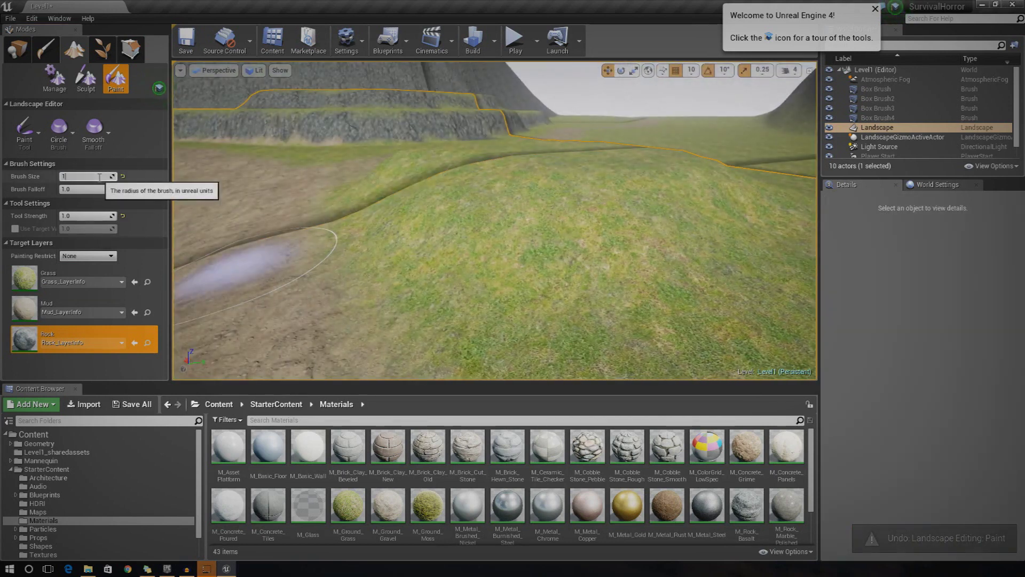
text(00)
key(Return)
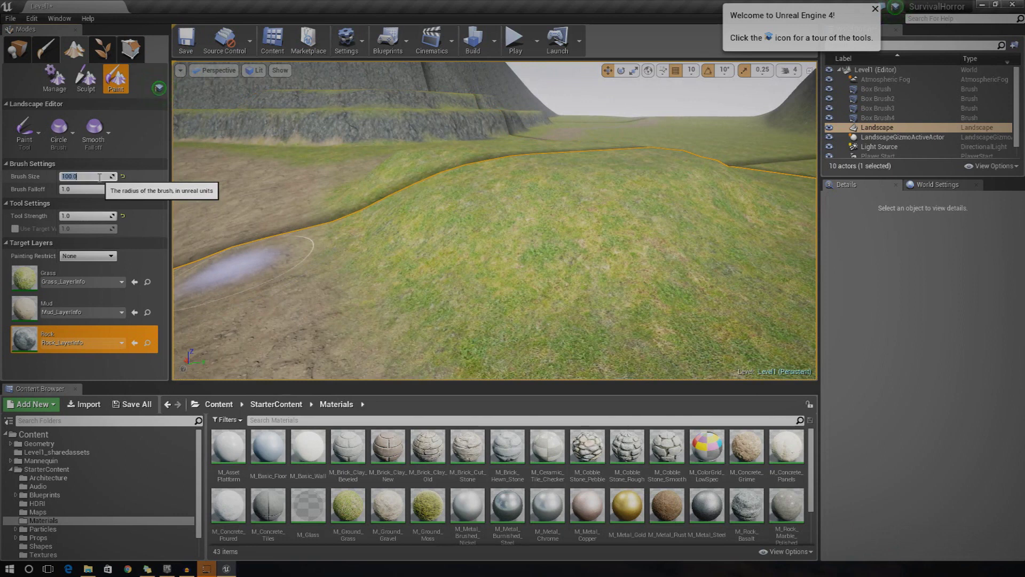
drag(540, 217, 689, 227)
mouse_move(540, 222)
right_down()
mouse_move(769, 229)
mouse_move(555, 235)
mouse_move(630, 240)
mouse_move(605, 236)
right_up()
key(ctrl+z)
Paint small Rock patches on the steepest sides of the smoothed mound.
mouse_move(640, 203)
right_down()
mouse_move(614, 214)
mouse_move(585, 204)
right_up()
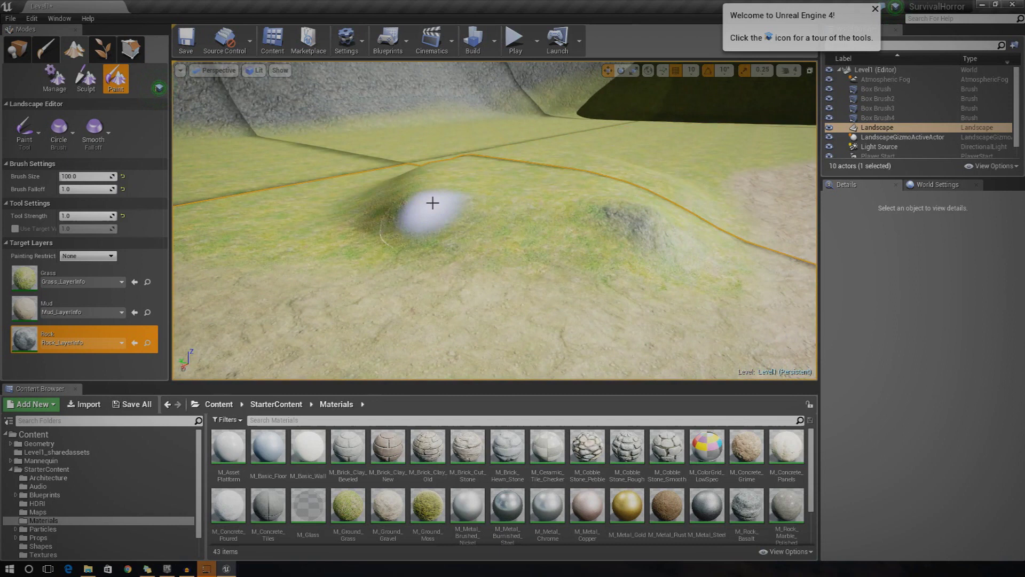
right_drag(394, 195, 365, 194)
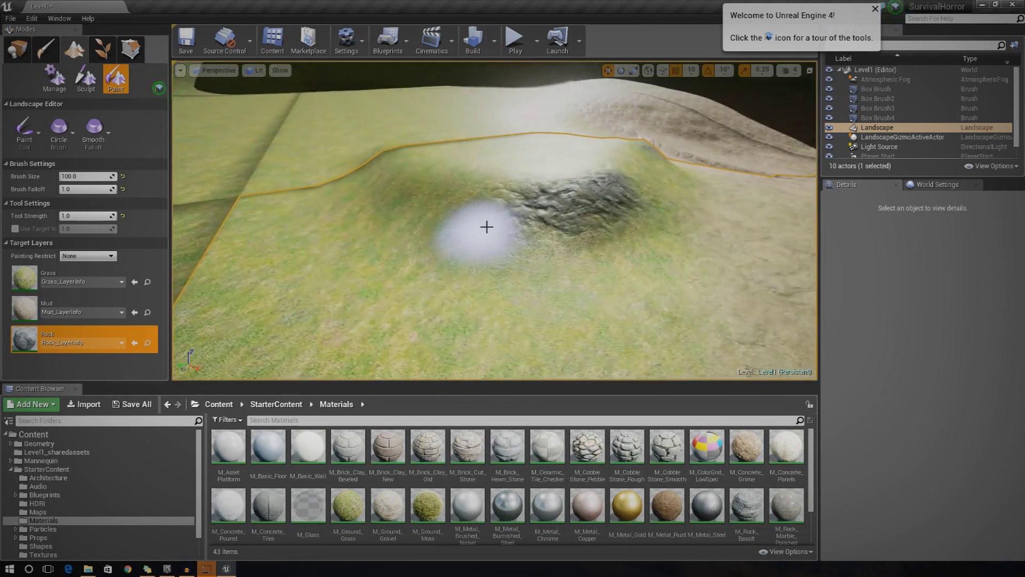
right_drag(479, 210, 389, 199)
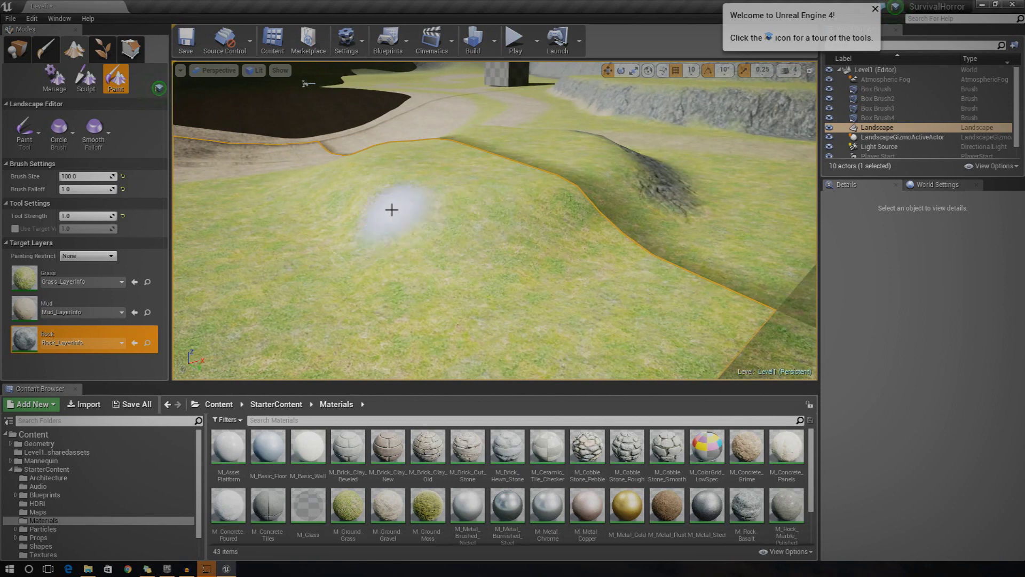
right_drag(386, 218, 403, 225)
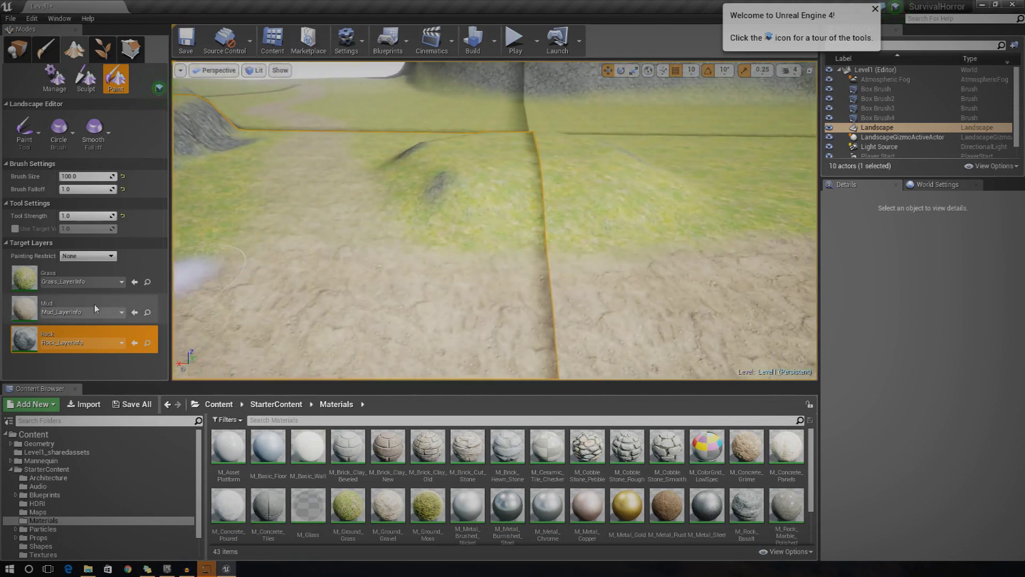
Make Mud the active paint layer and play-test the level, running past the terraced cliffs and along the dirt path.
click(69, 308)
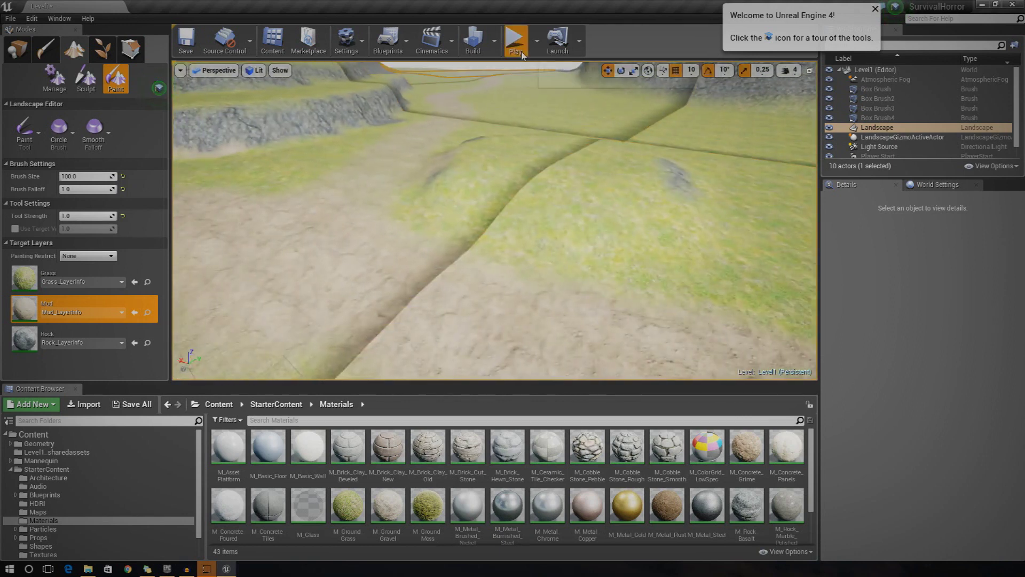
click(521, 53)
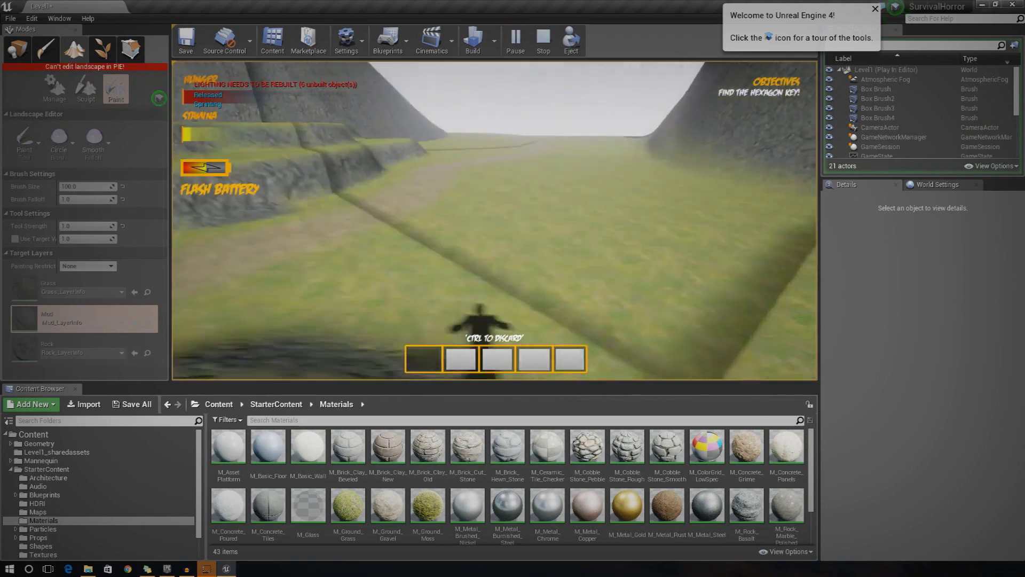
key(w)
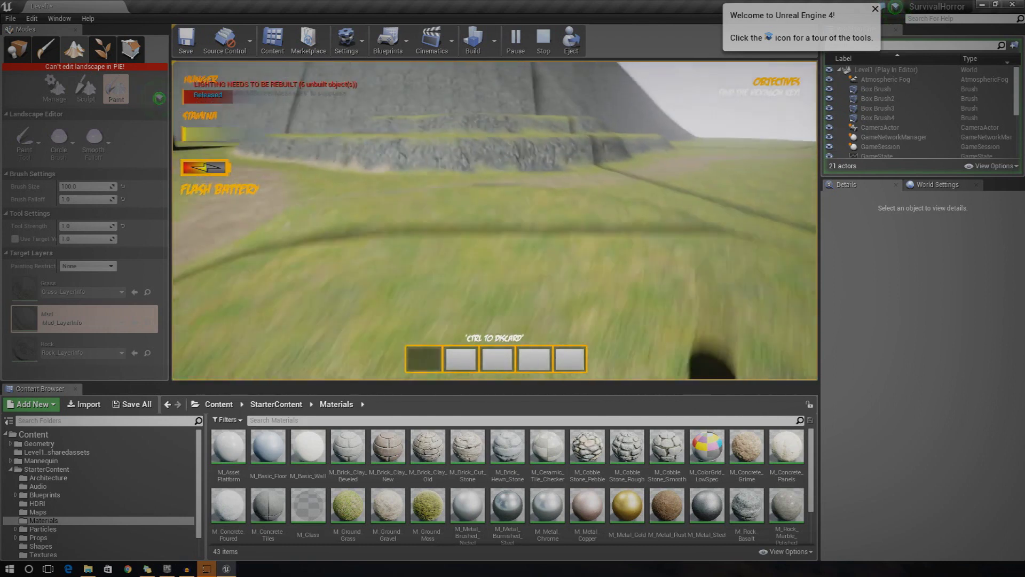
key(s)
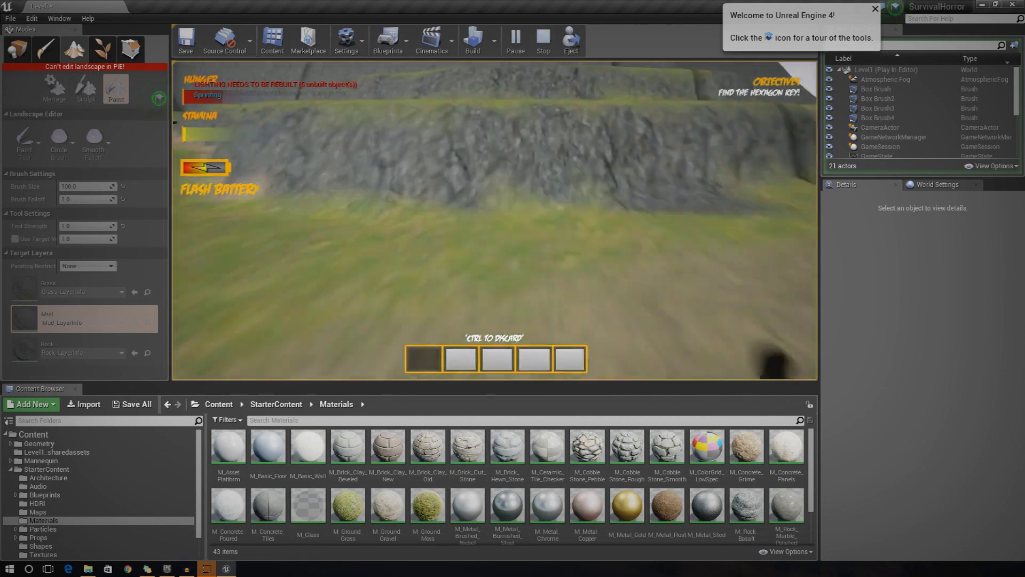
key(shift+w)
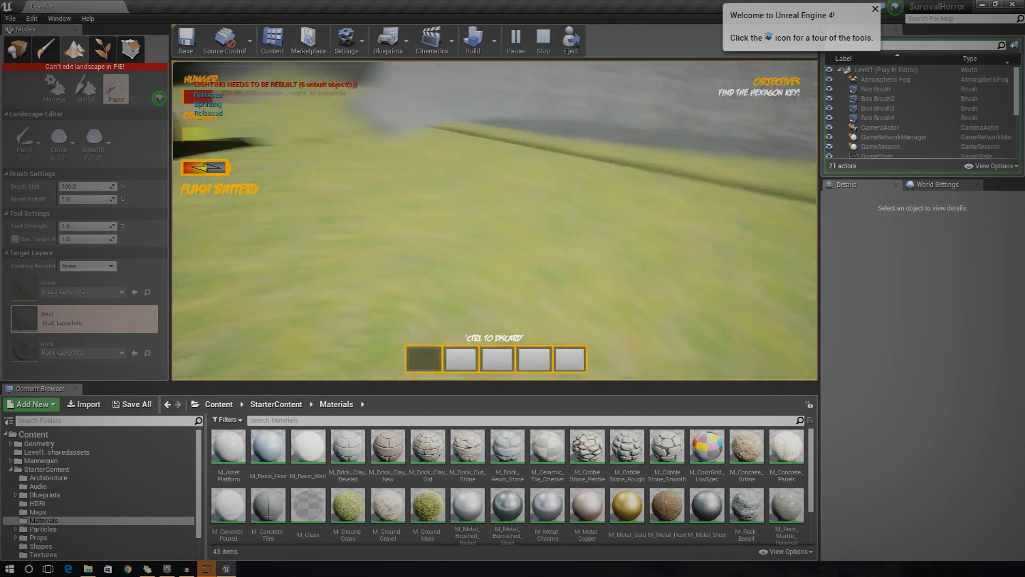
key(w)
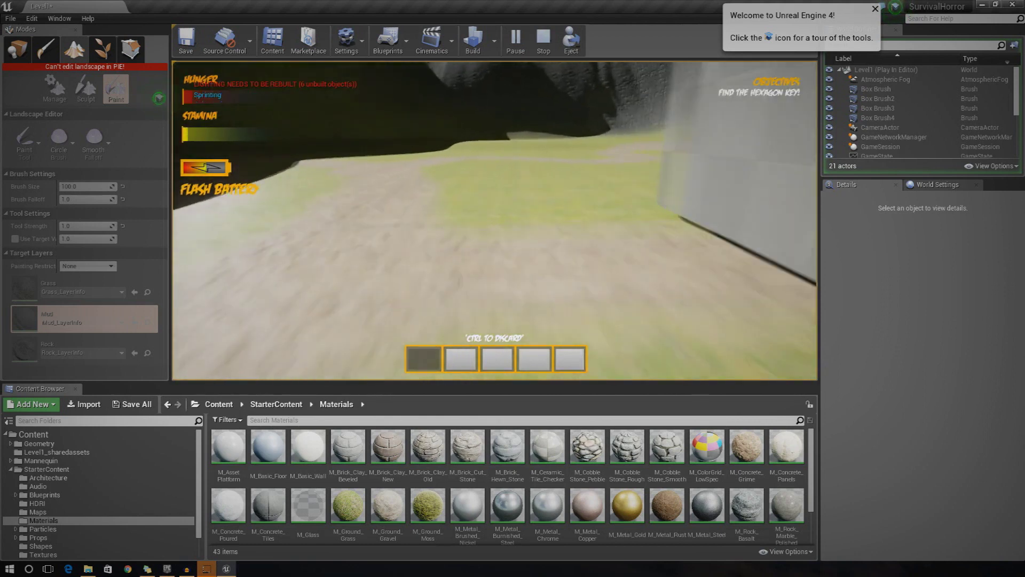
key(Escape)
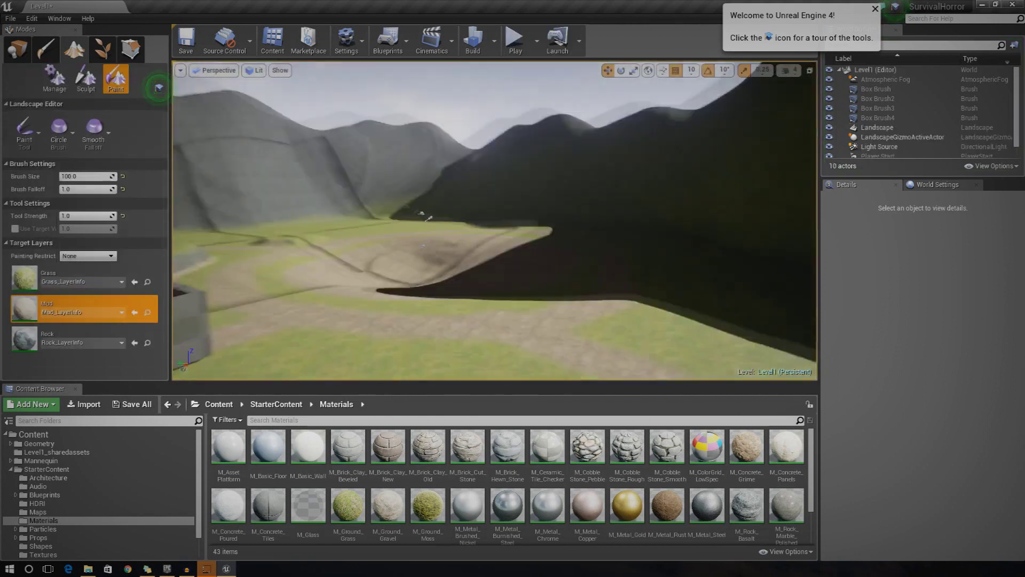
Examine the valley from several viewpoints, covering the crater, the mountain slopes, the checkered box and the terraced cliffs.
right_drag(494, 220, 405, 230)
right_drag(651, 188, 425, 199)
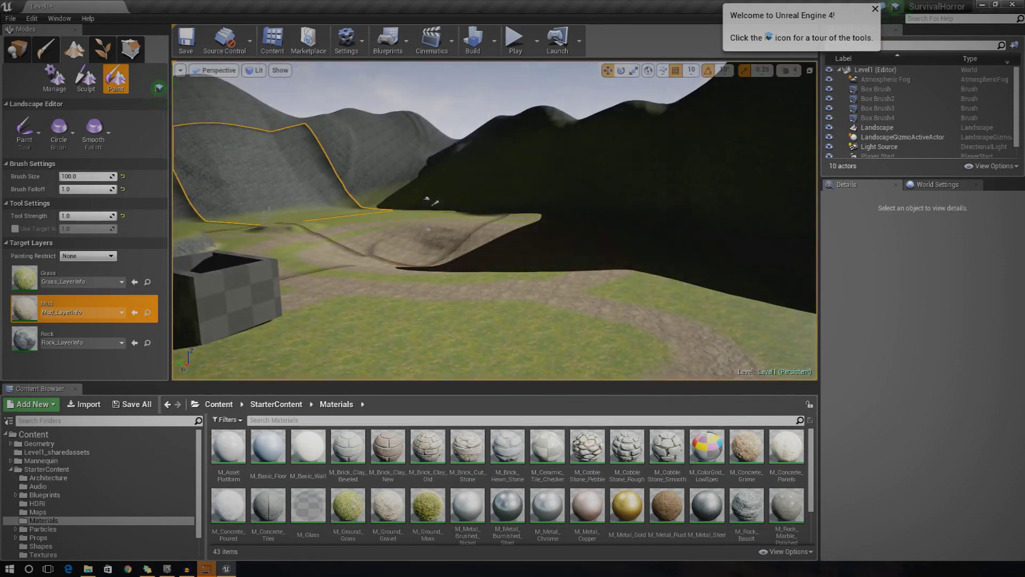
right_drag(435, 202, 536, 233)
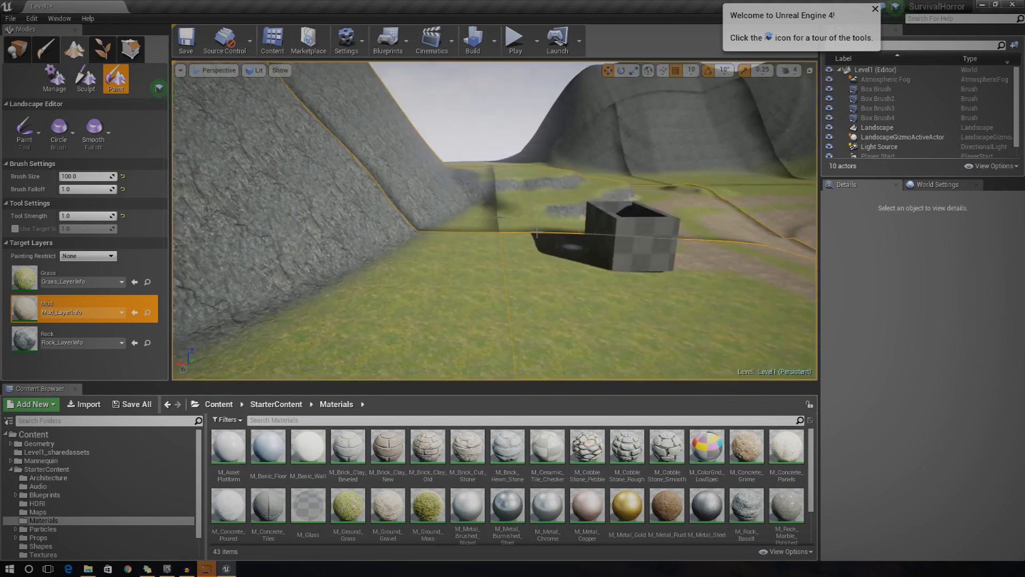
right_drag(723, 140, 814, 125)
mouse_move(372, 215)
right_down()
mouse_move(321, 187)
mouse_move(526, 167)
mouse_move(435, 142)
mouse_move(594, 76)
right_up()
right_drag(494, 220, 571, 176)
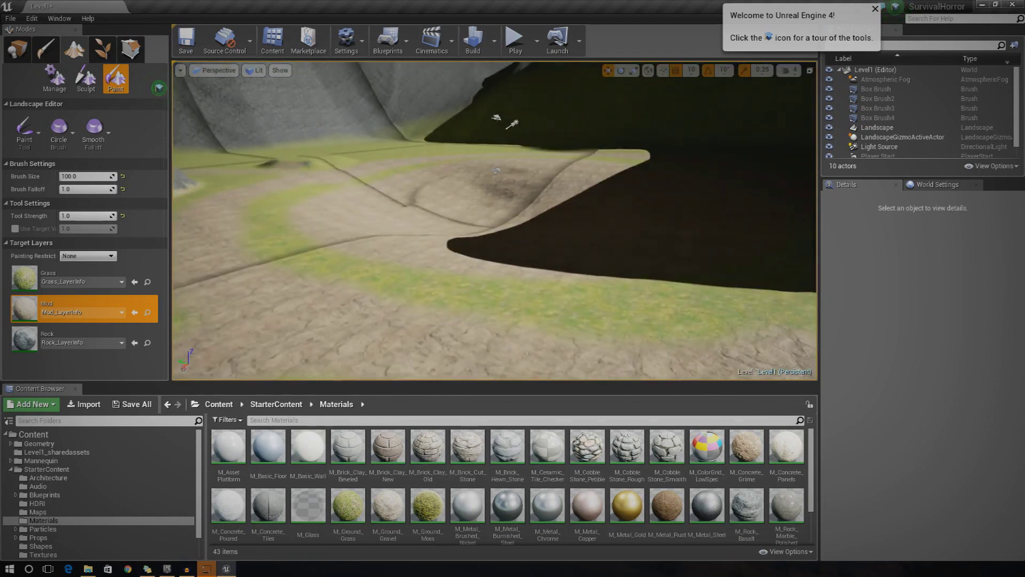
right_drag(513, 124, 428, 238)
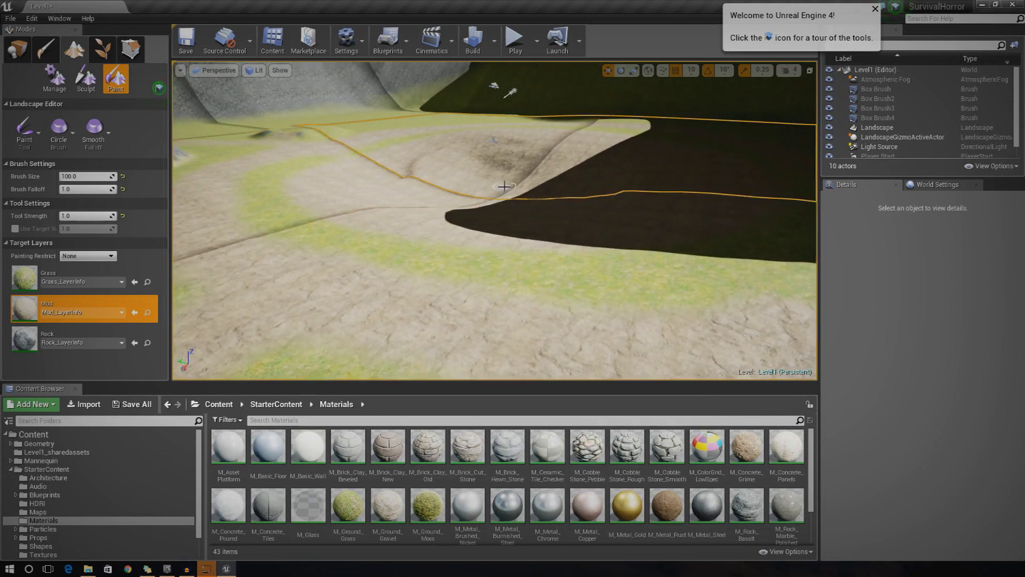
mouse_move(587, 204)
right_down()
mouse_move(496, 211)
mouse_move(528, 203)
right_up()
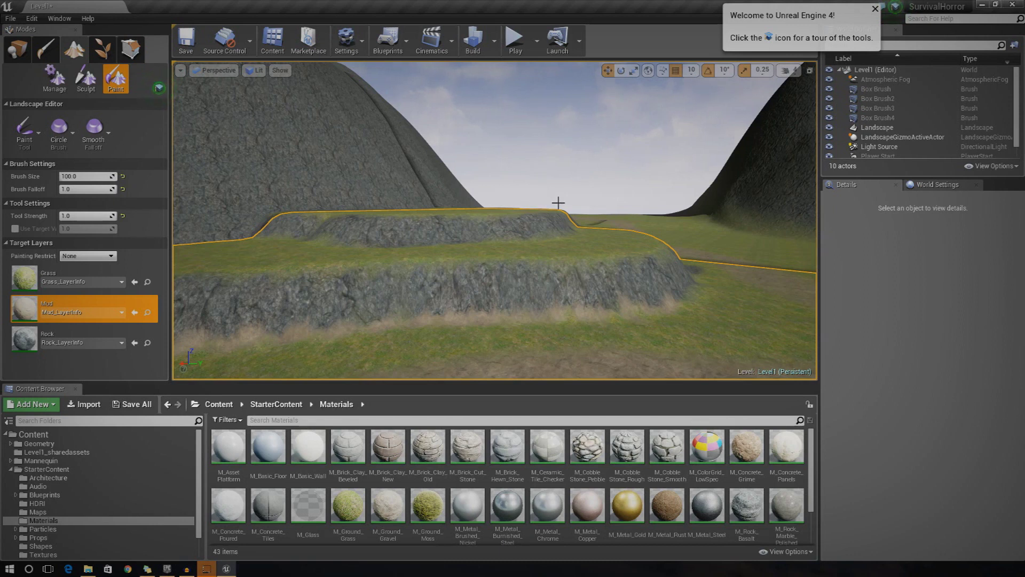
right_drag(560, 200, 747, 256)
mouse_move(494, 220)
right_down()
mouse_move(528, 240)
mouse_move(683, 214)
mouse_move(545, 219)
mouse_move(512, 208)
mouse_move(521, 230)
mouse_move(641, 235)
mouse_move(502, 233)
right_up()
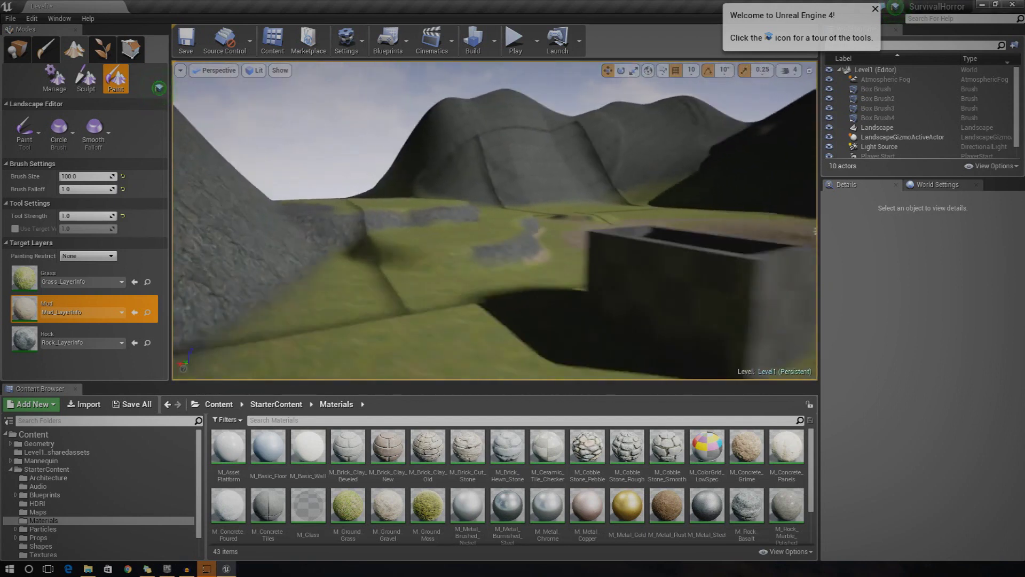
right_drag(494, 220, 602, 194)
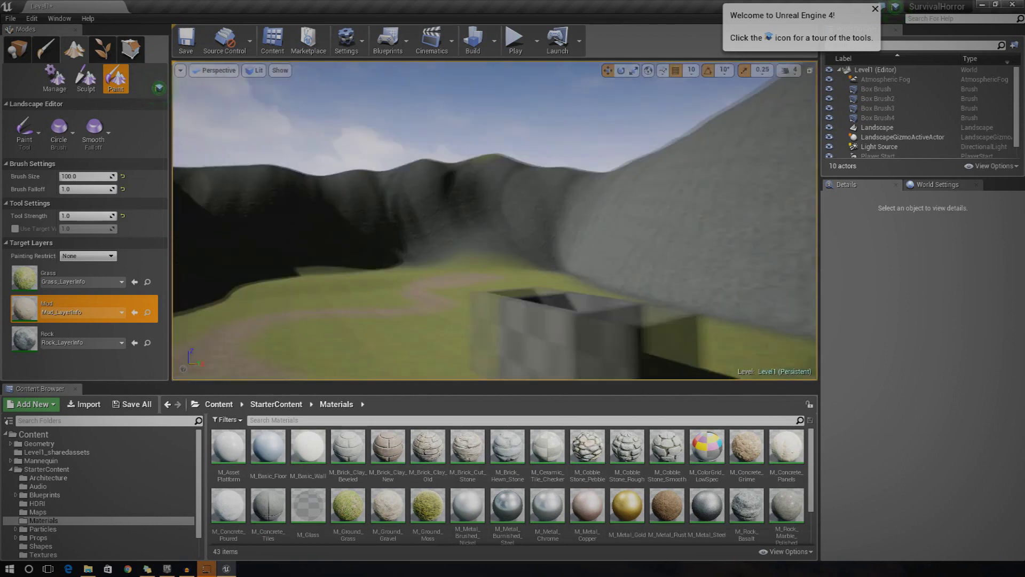
right_drag(495, 220, 785, 254)
Flatten the mountains at the valley's far end using the Flatten sculpting tool with a brush size of about 1438.
key(w)
right_drag(224, 178, 224, 178)
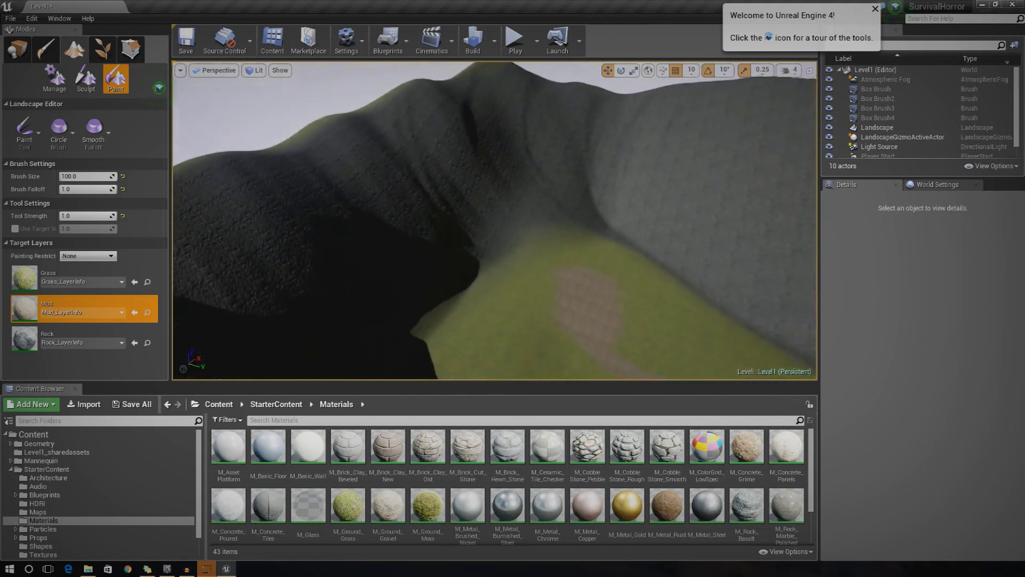
right_drag(306, 122, 306, 121)
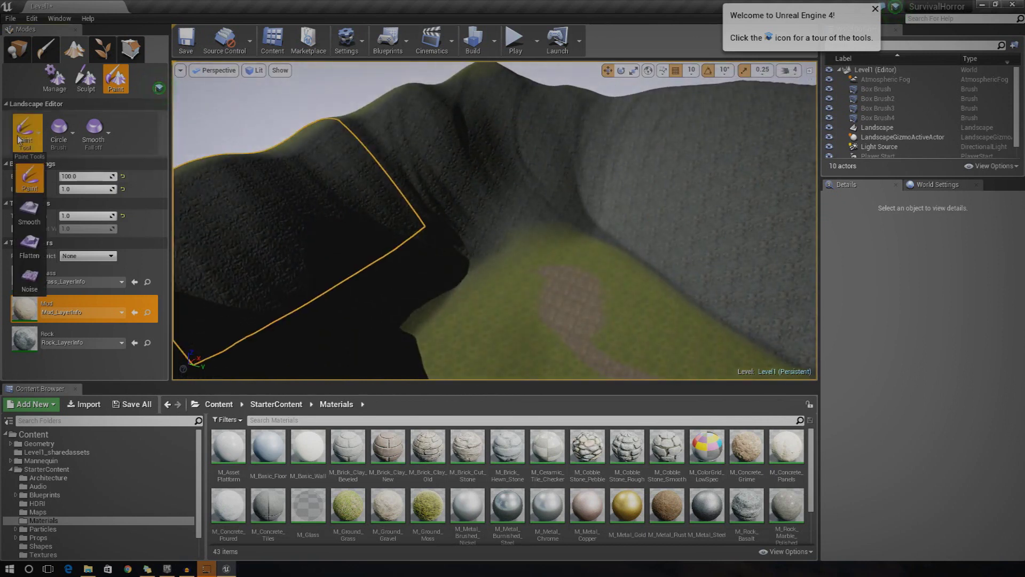
click(31, 248)
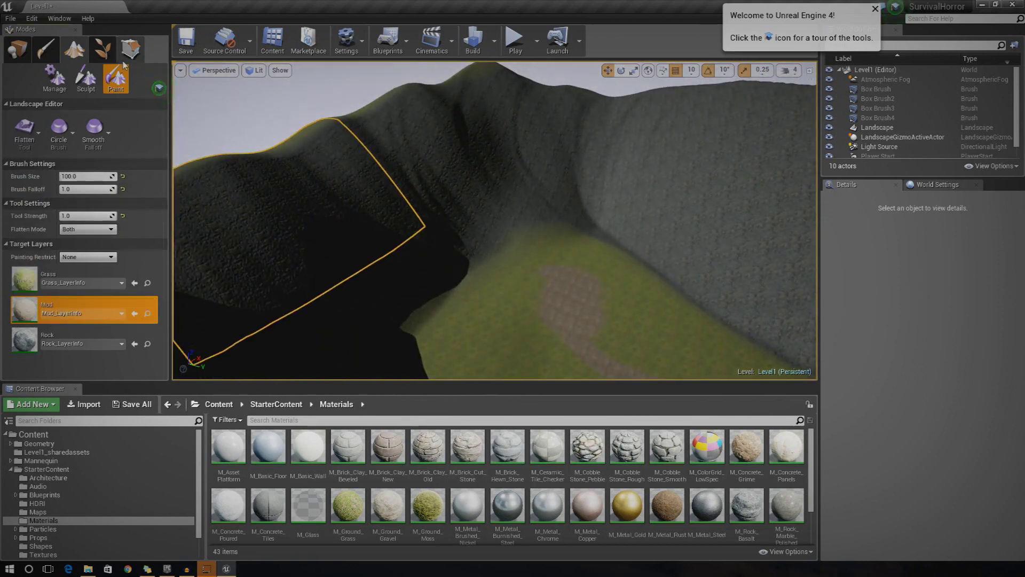
click(86, 79)
click(25, 132)
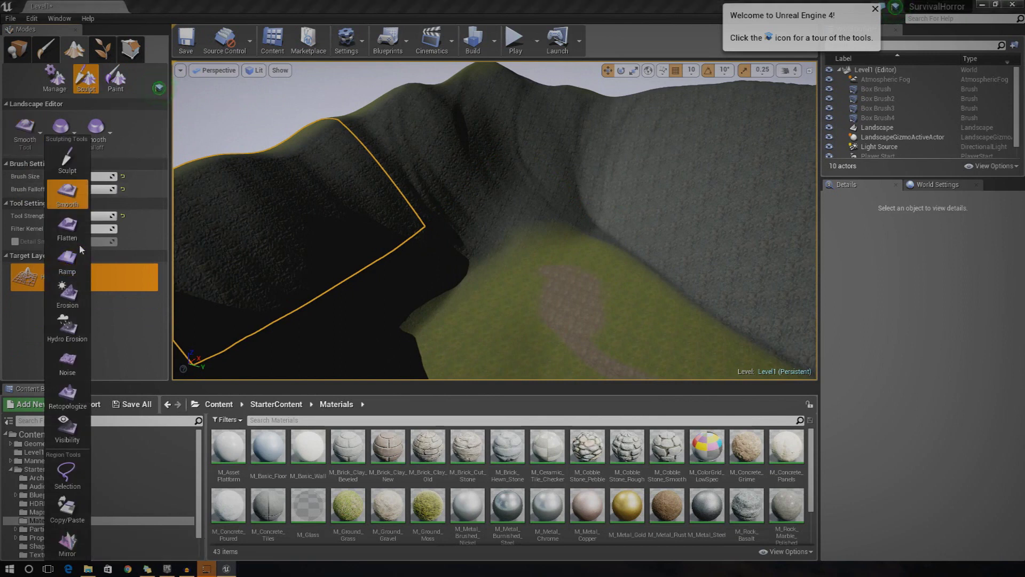
click(67, 227)
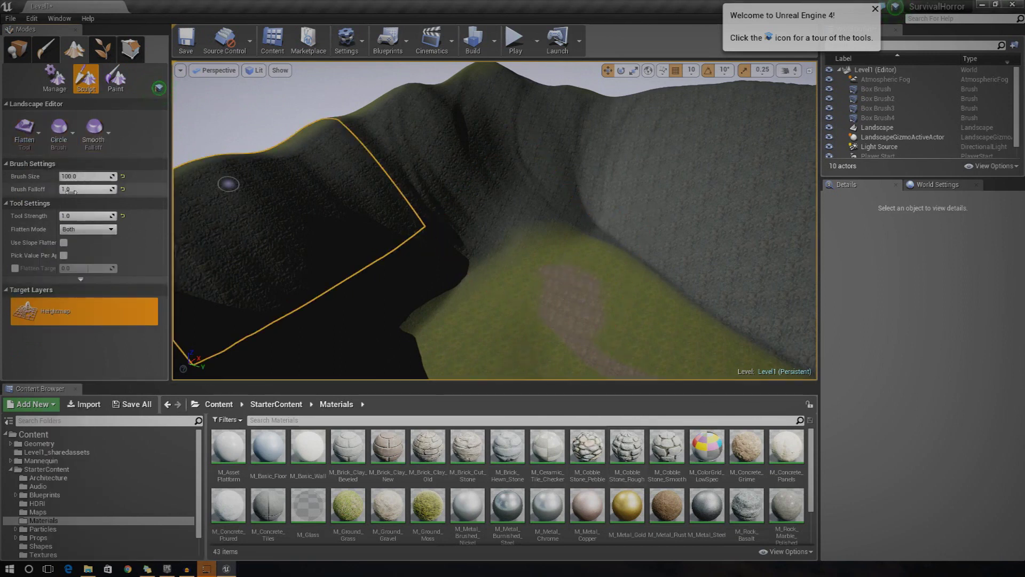
mouse_move(84, 176)
mouse_down()
mouse_move(134, 177)
mouse_move(84, 178)
mouse_up()
mouse_move(571, 342)
mouse_down()
mouse_move(423, 194)
mouse_move(550, 206)
mouse_move(453, 210)
mouse_move(479, 169)
mouse_move(618, 201)
mouse_move(636, 254)
mouse_up()
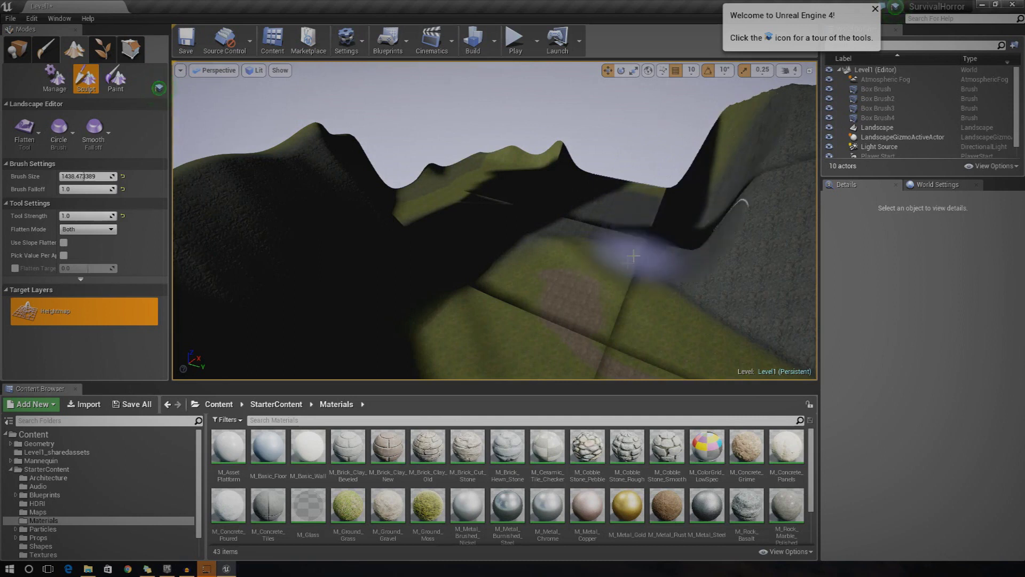
mouse_move(580, 283)
mouse_down()
mouse_move(366, 197)
mouse_move(299, 211)
mouse_move(496, 254)
mouse_move(510, 188)
mouse_up()
mouse_move(569, 268)
mouse_down()
mouse_move(422, 264)
mouse_move(394, 205)
mouse_move(314, 255)
mouse_move(640, 228)
mouse_up()
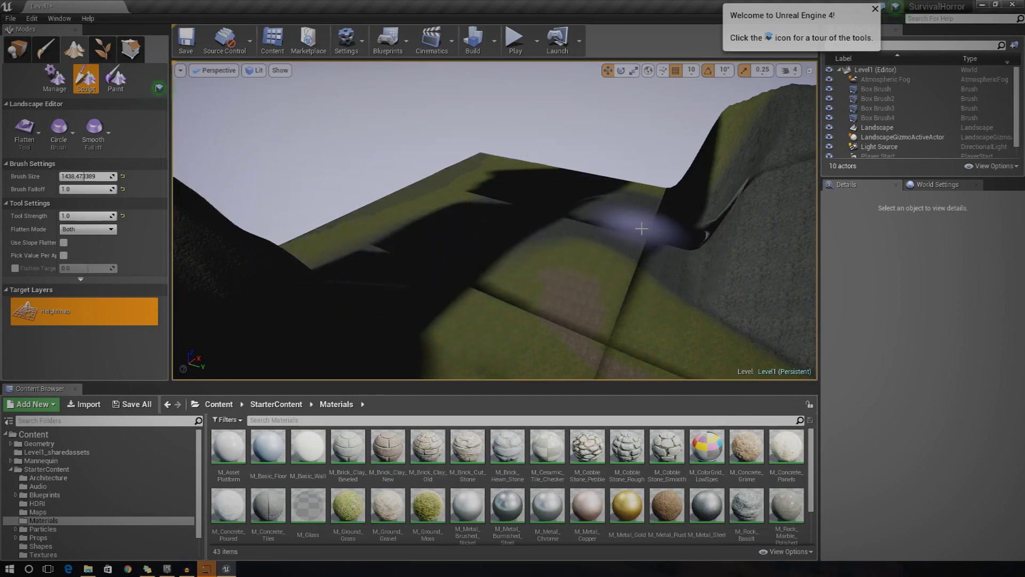
Raise a mound on the flattened rocky ground beyond the path's end with the Sculpt tool.
mouse_move(625, 247)
right_down()
mouse_move(635, 255)
mouse_move(539, 286)
mouse_move(528, 320)
mouse_move(550, 283)
mouse_move(491, 331)
right_up()
key(w)
right_drag(566, 278, 570, 112)
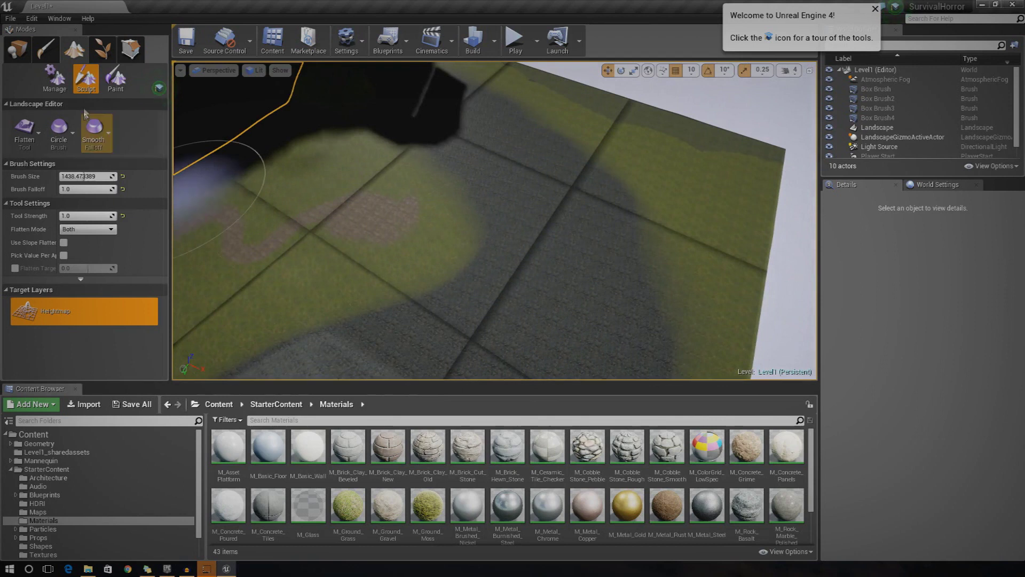
click(41, 129)
click(24, 160)
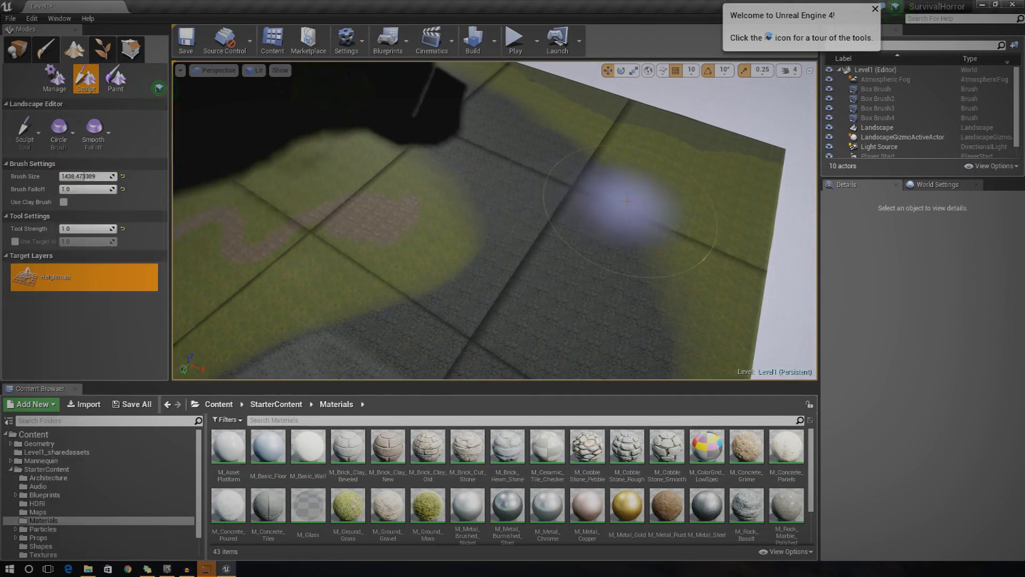
click(576, 205)
Try to raise the new mound much higher with another Sculpt stroke and undo it.
key(w)
mouse_move(576, 205)
right_down()
mouse_move(465, 206)
mouse_move(496, 181)
mouse_move(488, 206)
mouse_move(489, 106)
right_up()
right_drag(534, 171, 443, 246)
key(w)
right_drag(526, 222, 534, 208)
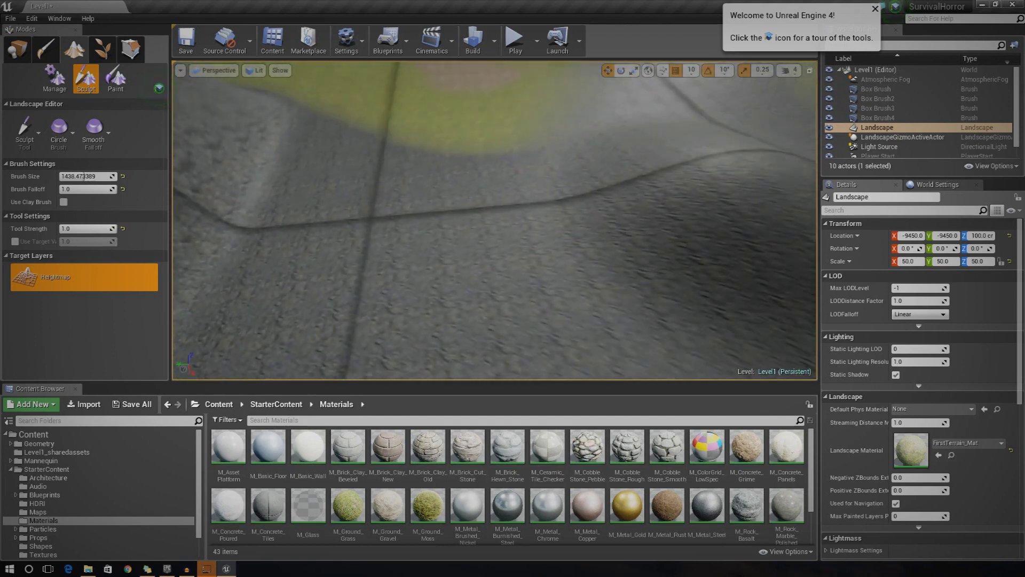
drag(636, 192, 657, 207)
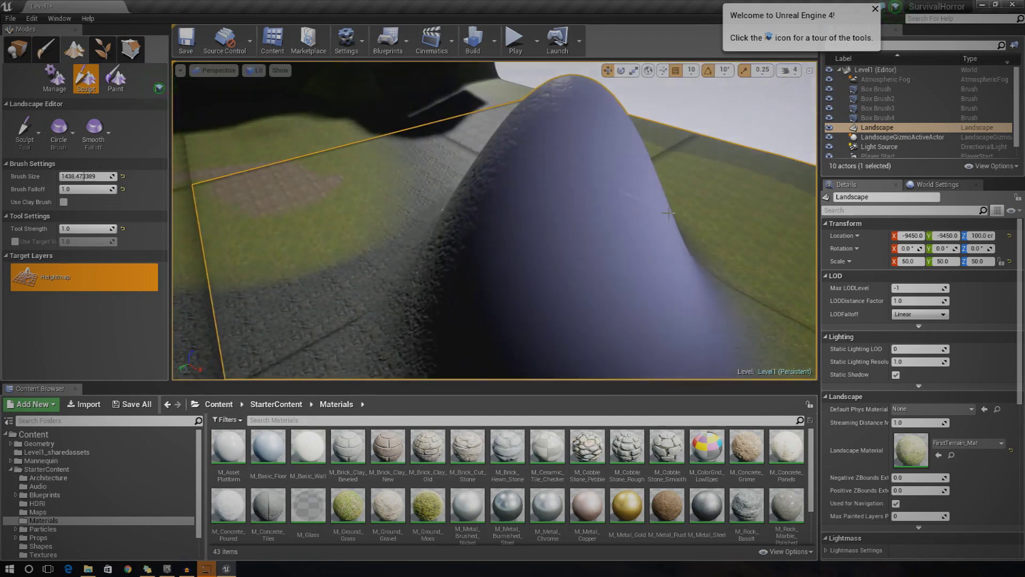
key(ctrl+z)
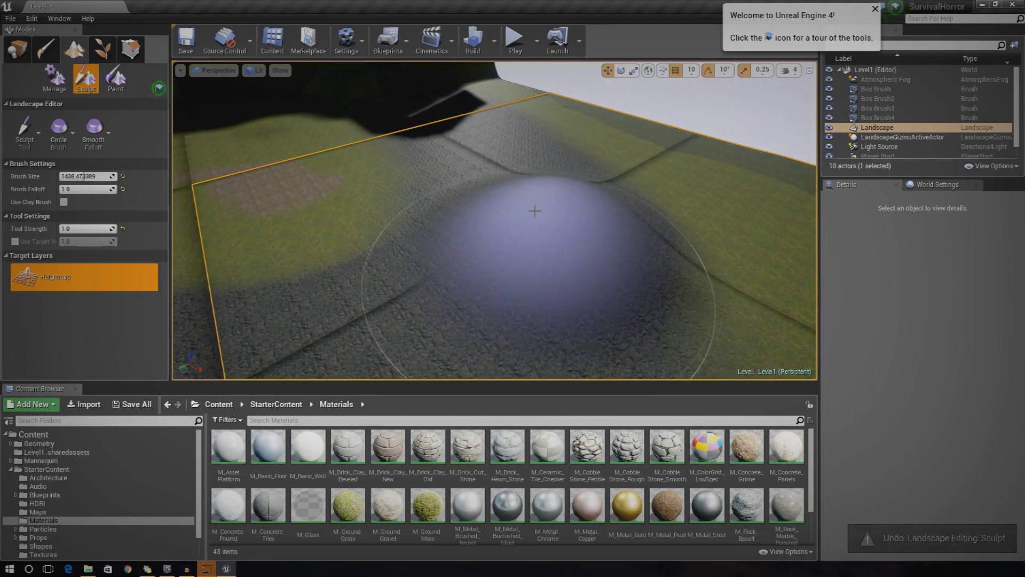
Use the Flatten tool to spread the mound's height into a broad plateau between the path's end and the landscape's edge.
right_drag(534, 210, 536, 215)
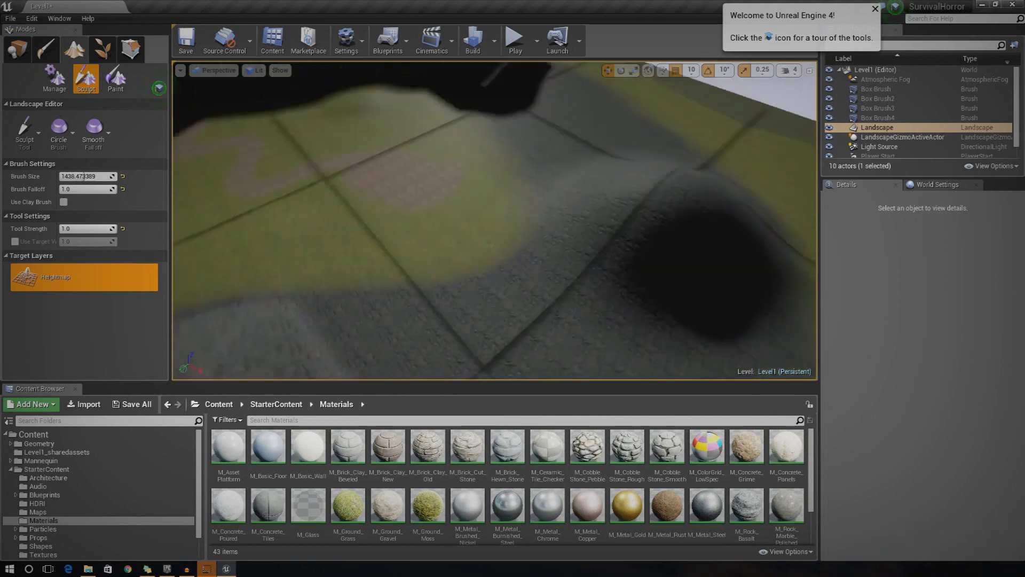
right_drag(535, 215, 668, 213)
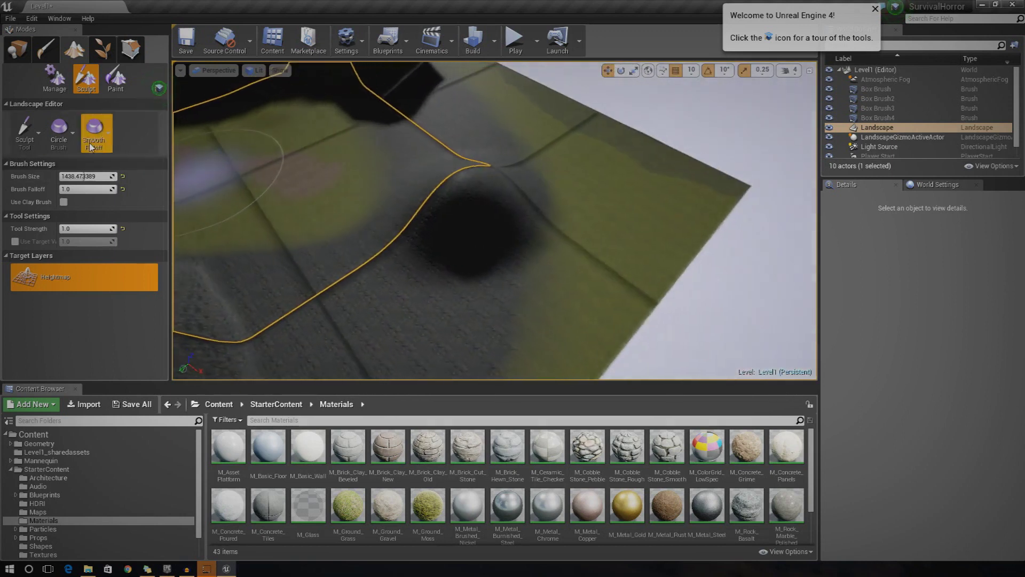
click(33, 143)
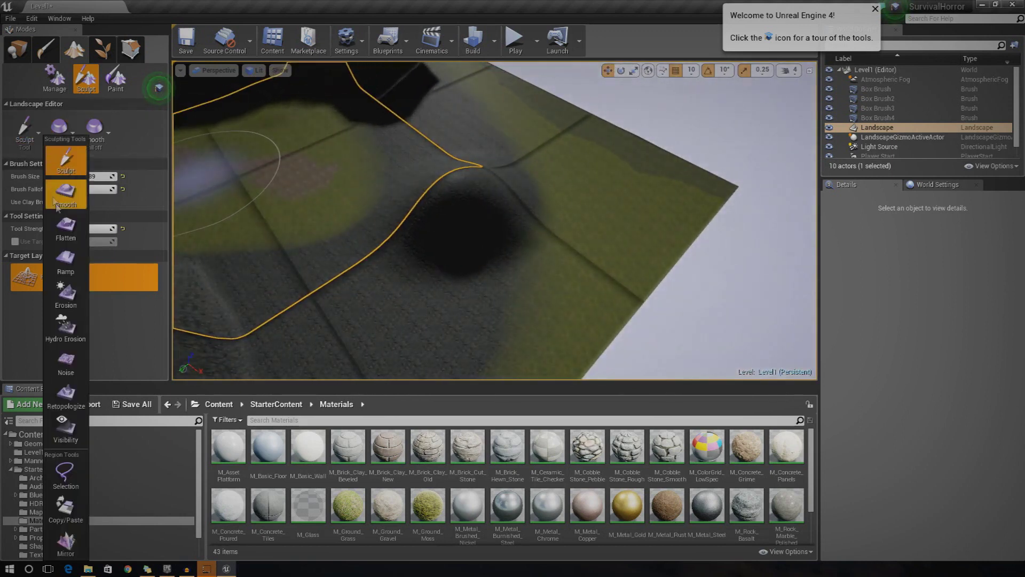
click(69, 231)
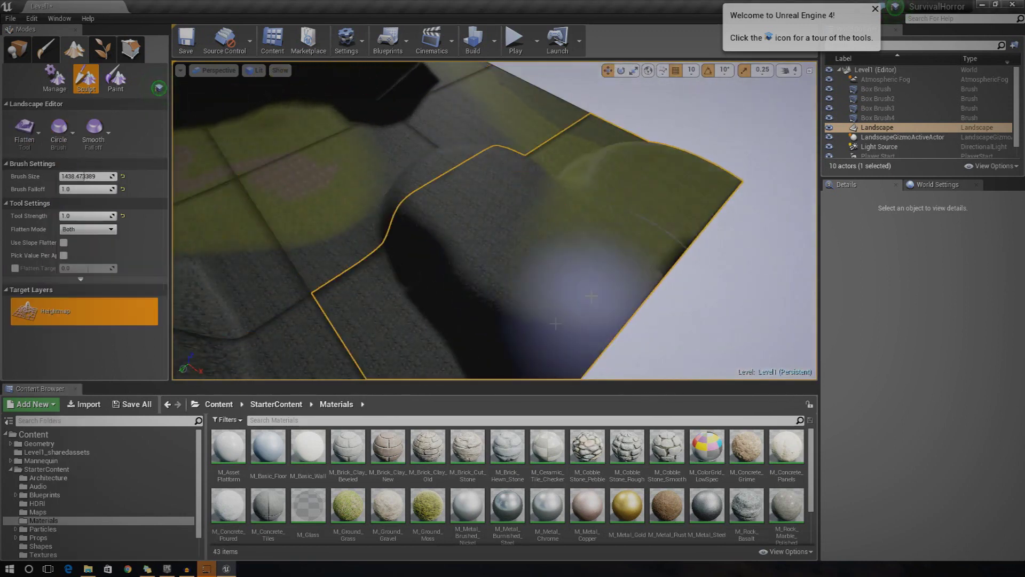
mouse_move(322, 294)
mouse_down()
mouse_move(263, 263)
mouse_move(454, 161)
mouse_up()
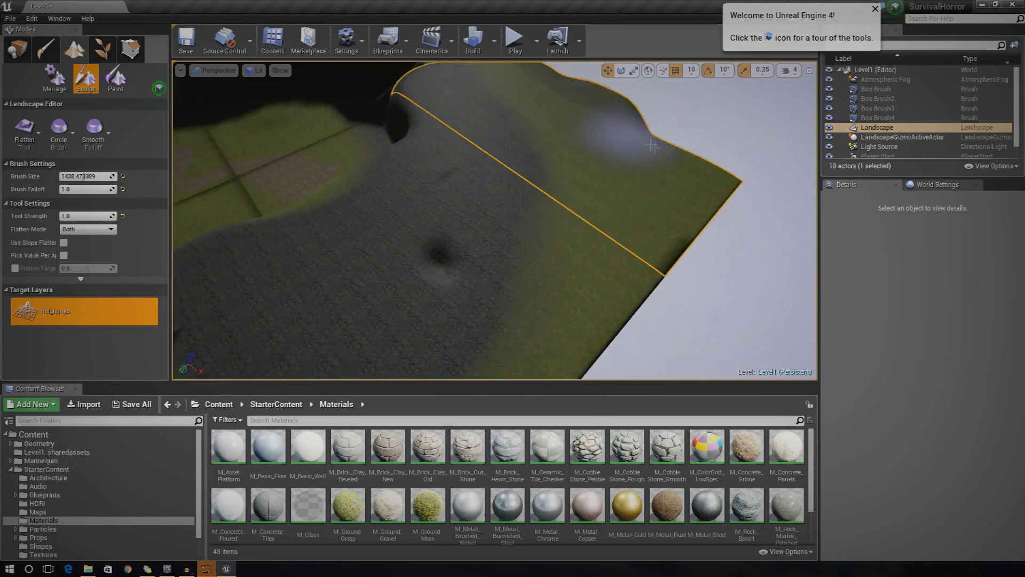
mouse_move(603, 143)
right_down()
mouse_move(539, 166)
mouse_move(566, 134)
mouse_move(555, 123)
mouse_move(577, 139)
mouse_move(494, 224)
right_up()
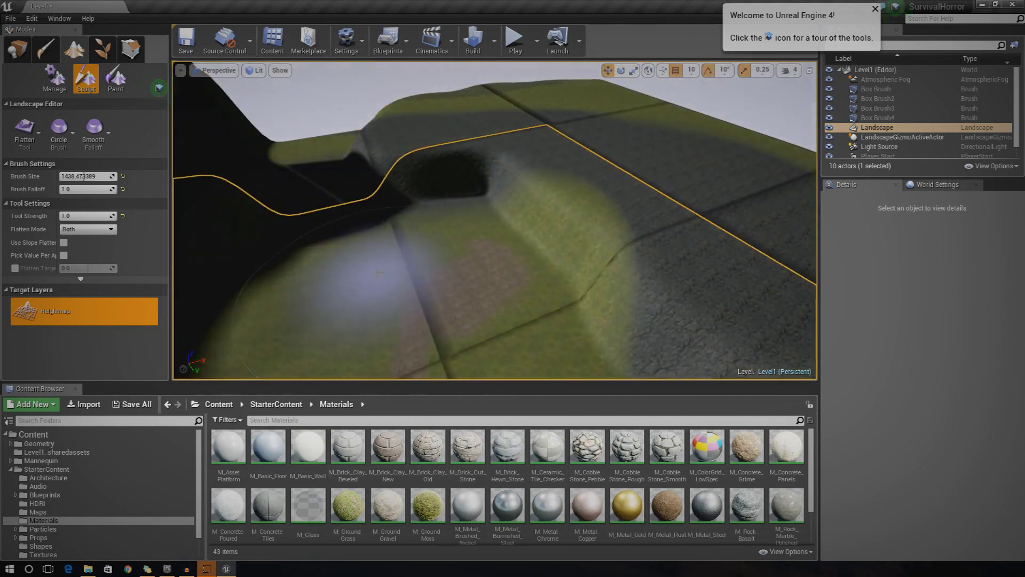
drag(500, 252, 514, 307)
mouse_move(471, 276)
right_down()
mouse_move(477, 307)
mouse_move(531, 270)
mouse_move(470, 240)
right_up()
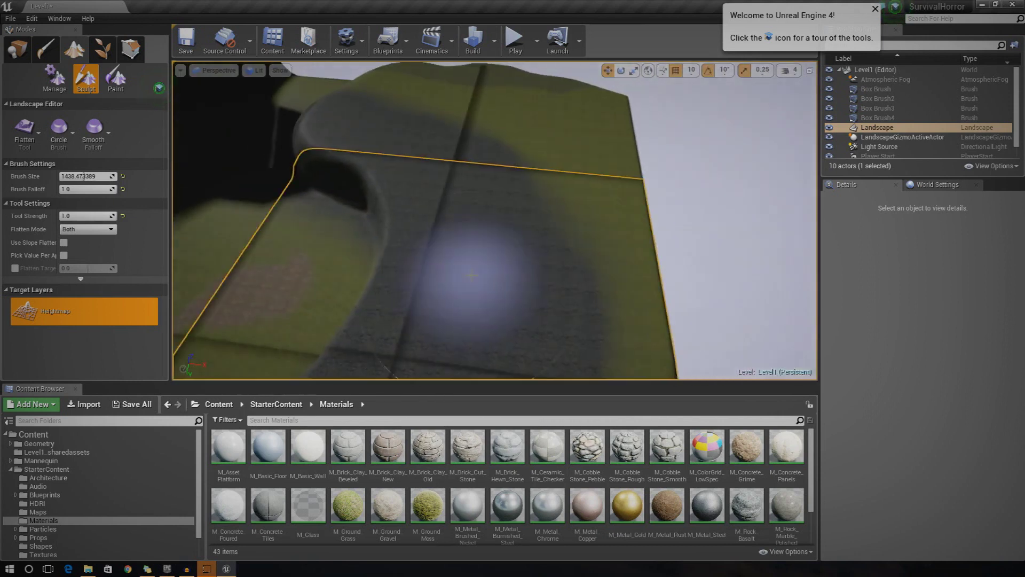
Raise a mound on the plateau with the Sculpt tool and spread it with Flatten into a second, higher tier.
click(33, 141)
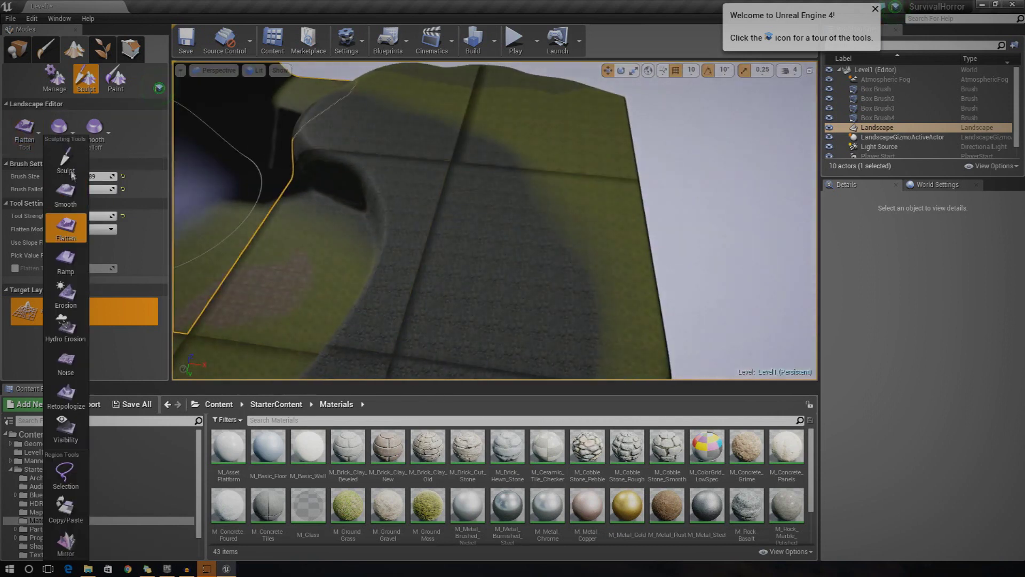
click(66, 160)
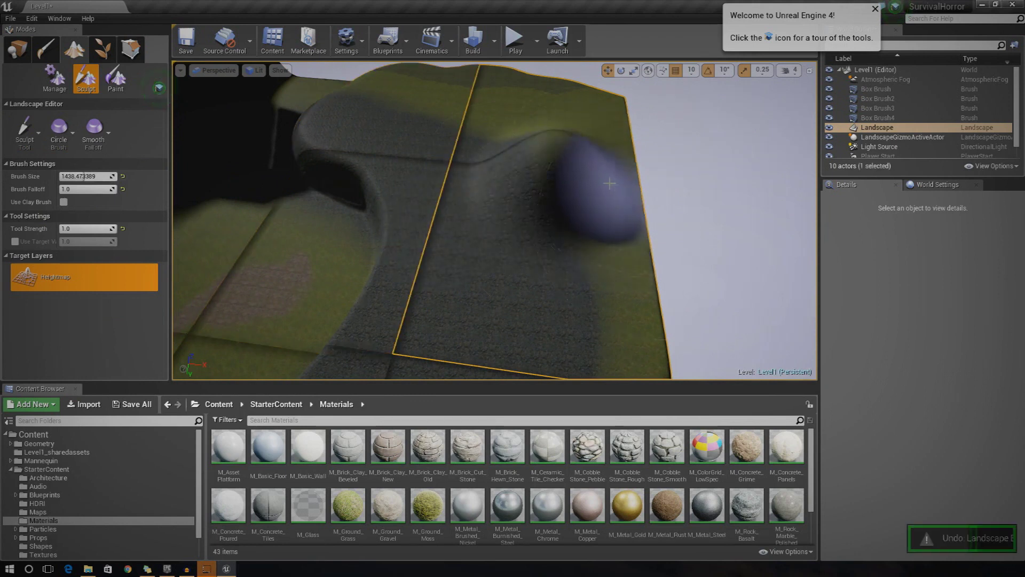
click(25, 135)
click(65, 227)
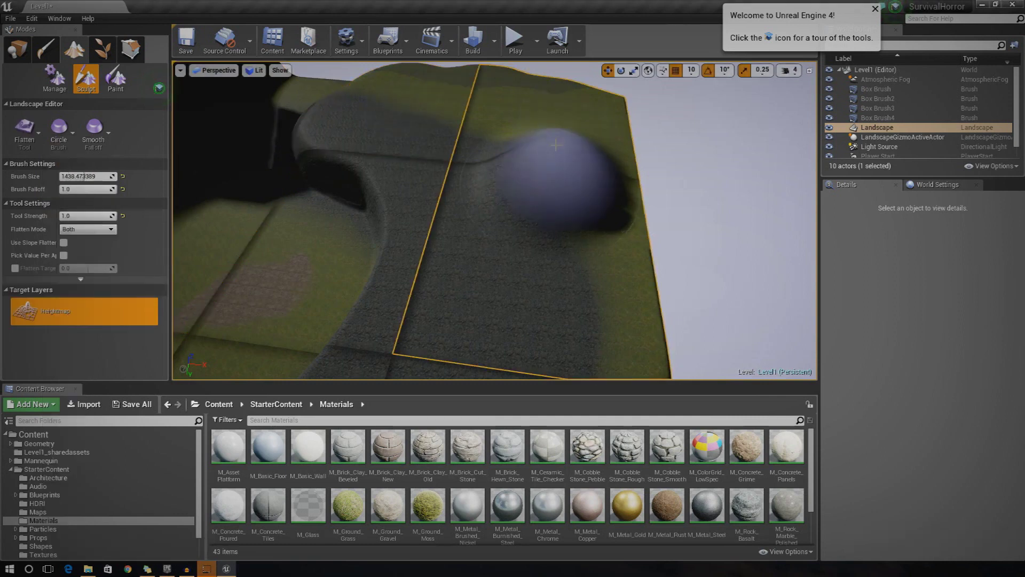
mouse_move(570, 158)
mouse_down()
mouse_move(521, 327)
mouse_move(450, 69)
mouse_up()
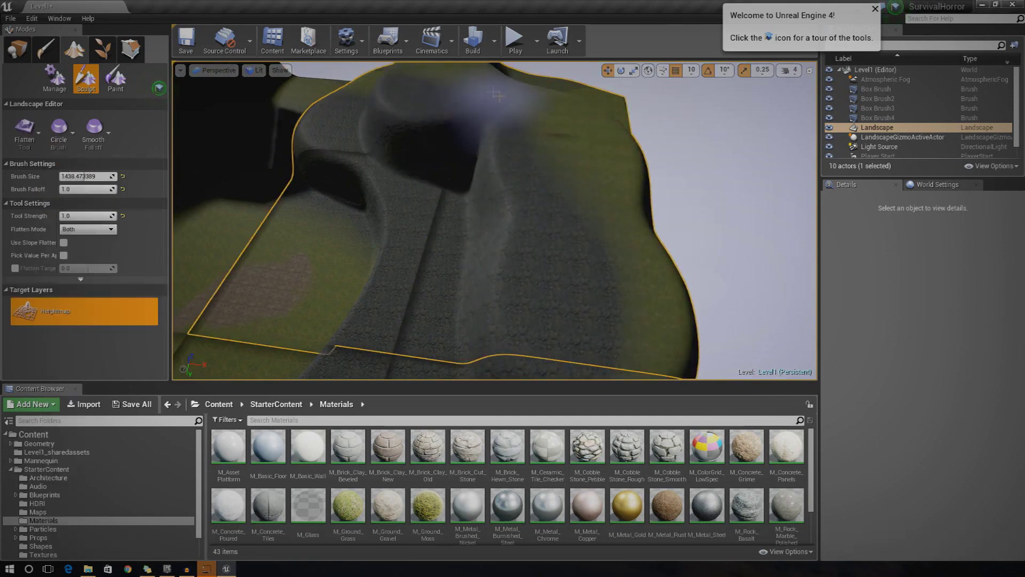
Sculpt another mound on top of the second tier and flatten its height outward into a third, uppermost terrace.
mouse_move(495, 220)
right_down()
mouse_move(539, 182)
mouse_move(582, 203)
mouse_move(539, 157)
right_up()
mouse_move(401, 161)
right_down()
mouse_move(513, 197)
mouse_move(576, 203)
mouse_move(423, 156)
mouse_move(437, 153)
mouse_move(554, 255)
right_up()
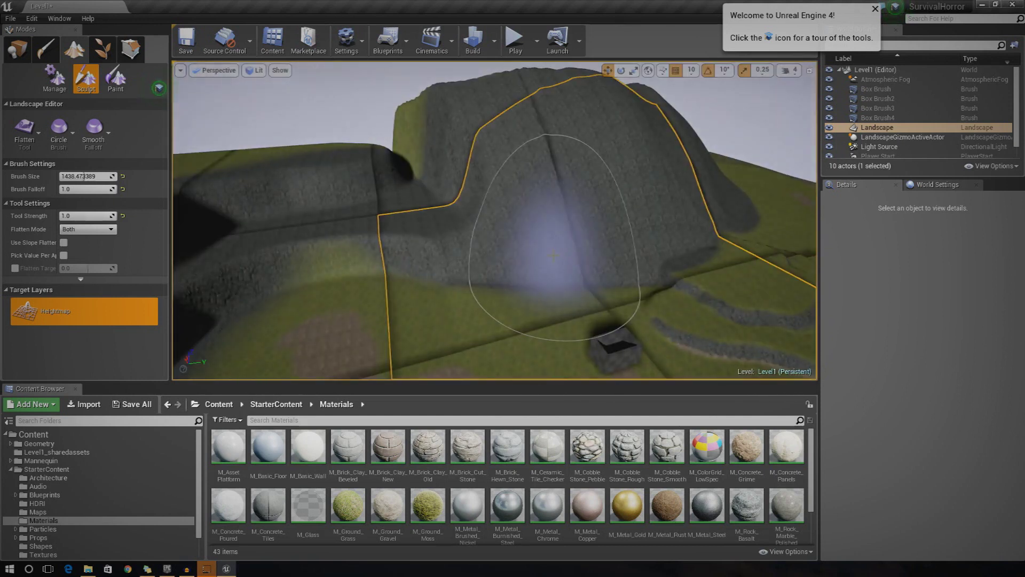
right_drag(508, 254, 470, 239)
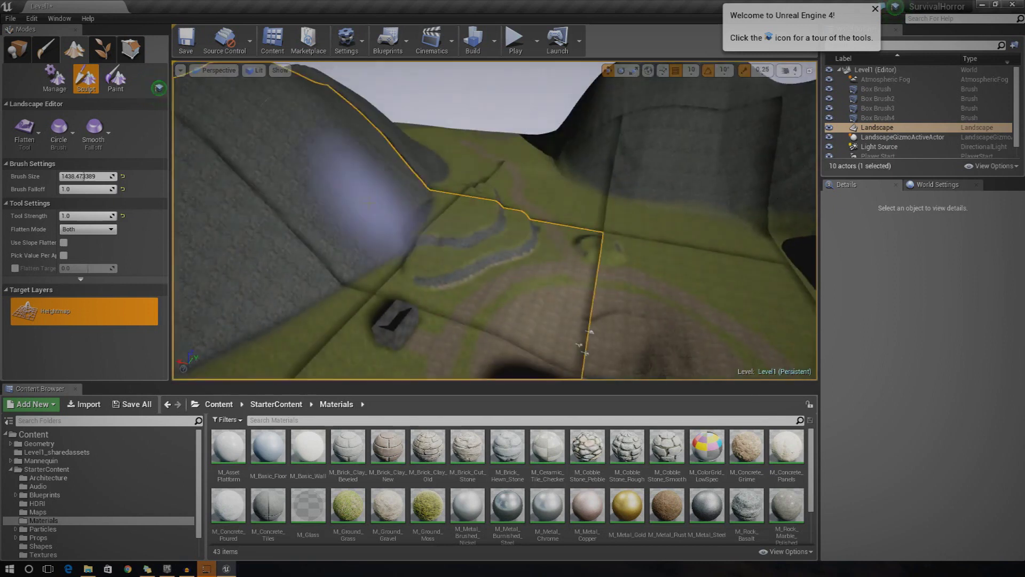
mouse_move(619, 203)
right_down()
mouse_move(695, 205)
mouse_move(598, 219)
mouse_move(507, 160)
mouse_move(321, 251)
mouse_move(363, 187)
right_up()
right_drag(534, 169, 502, 155)
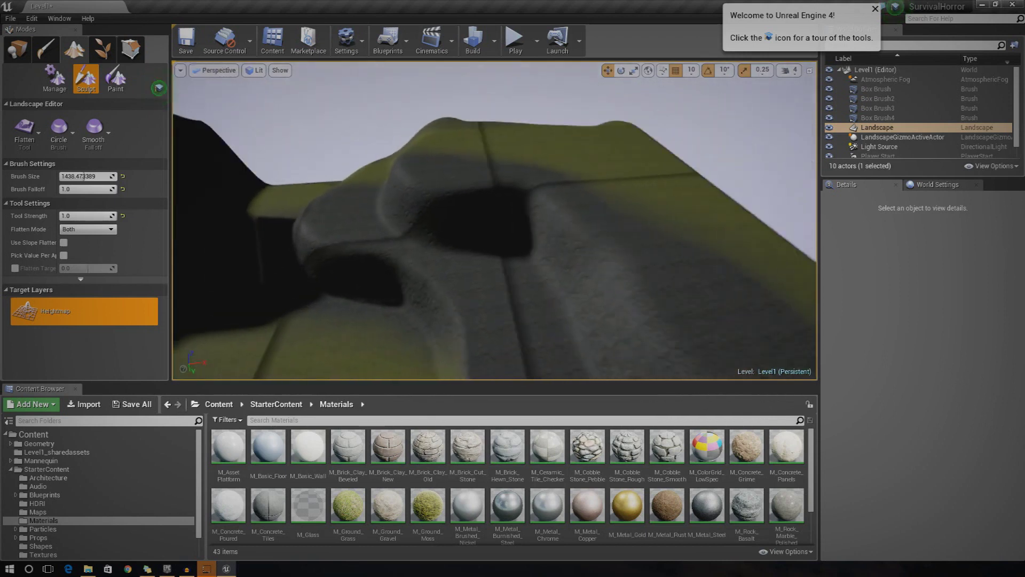
click(26, 131)
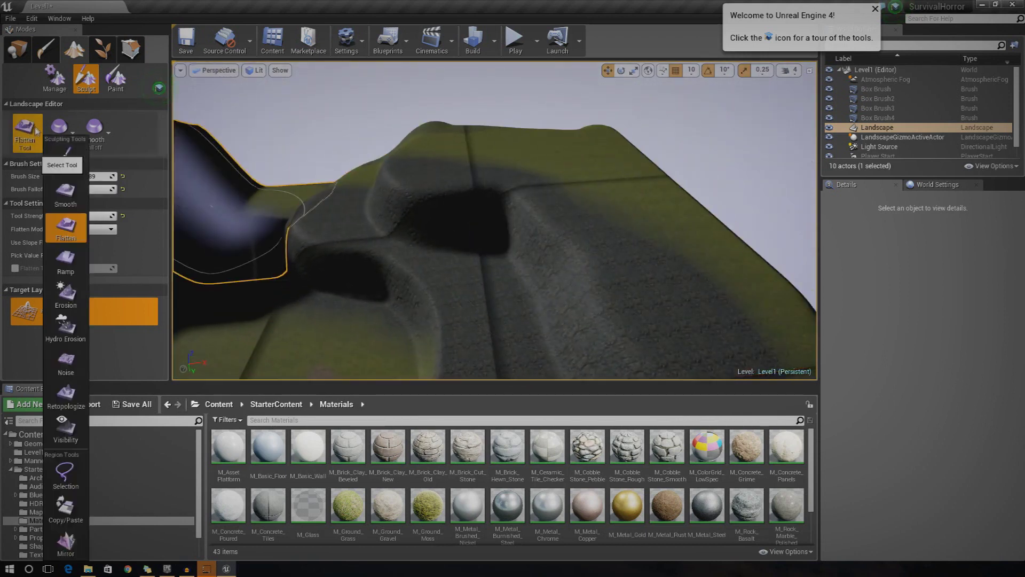
click(64, 160)
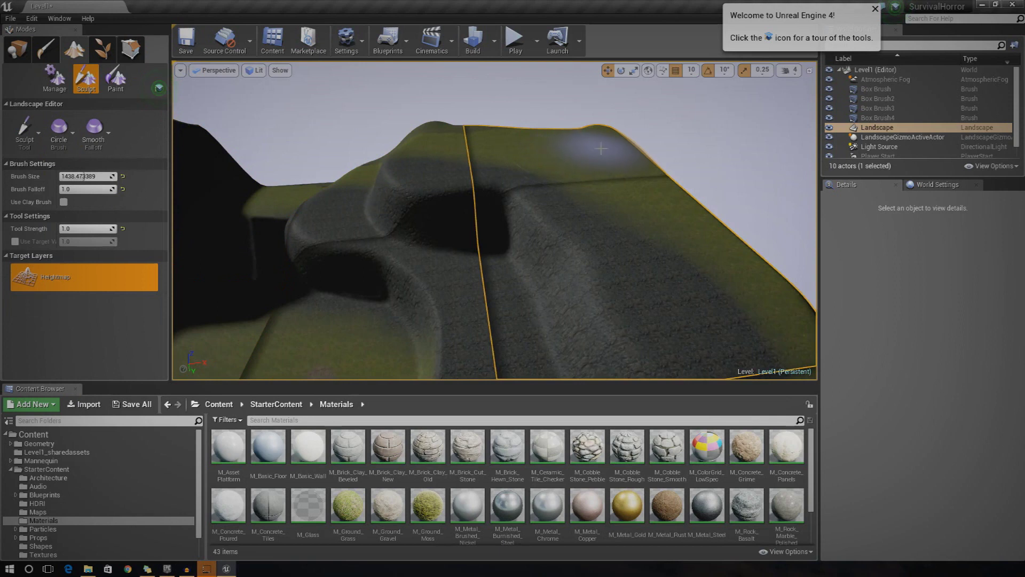
click(40, 147)
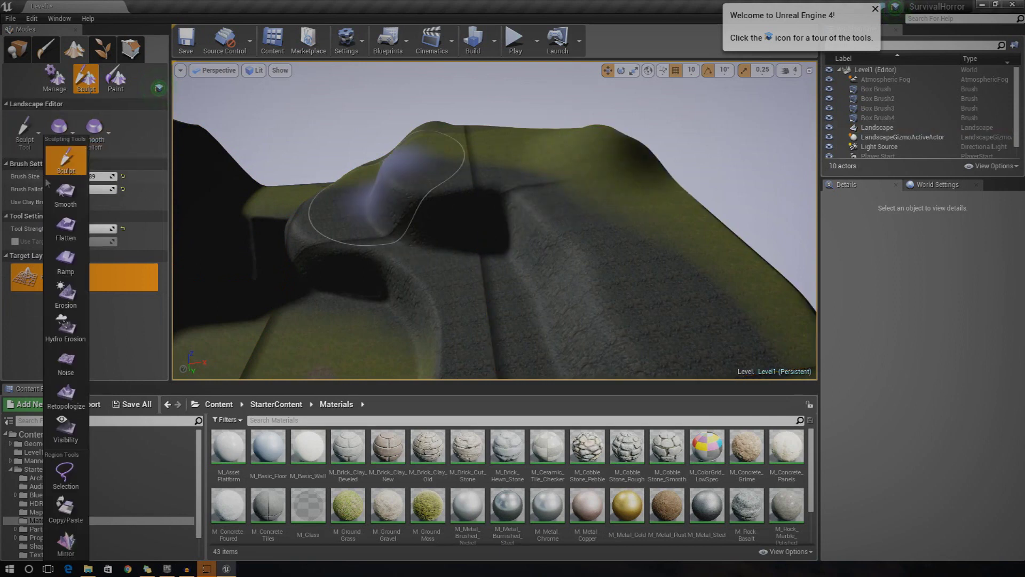
click(66, 224)
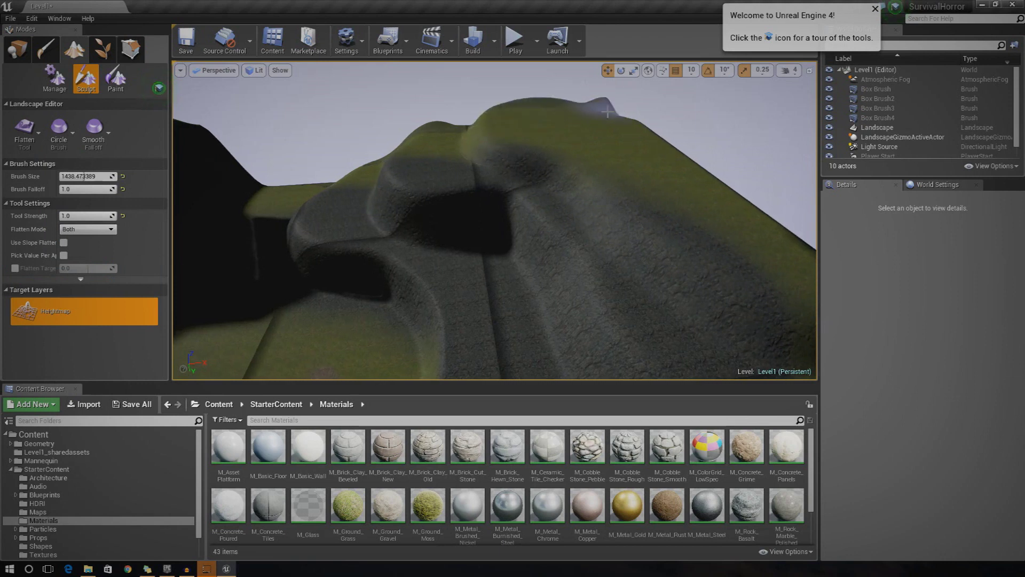
Switch landscape editing from sculpting to layer painting with the tiered plateau in view.
mouse_move(494, 220)
right_down()
mouse_move(480, 213)
mouse_move(566, 240)
mouse_move(582, 262)
mouse_move(555, 267)
mouse_move(494, 219)
right_up()
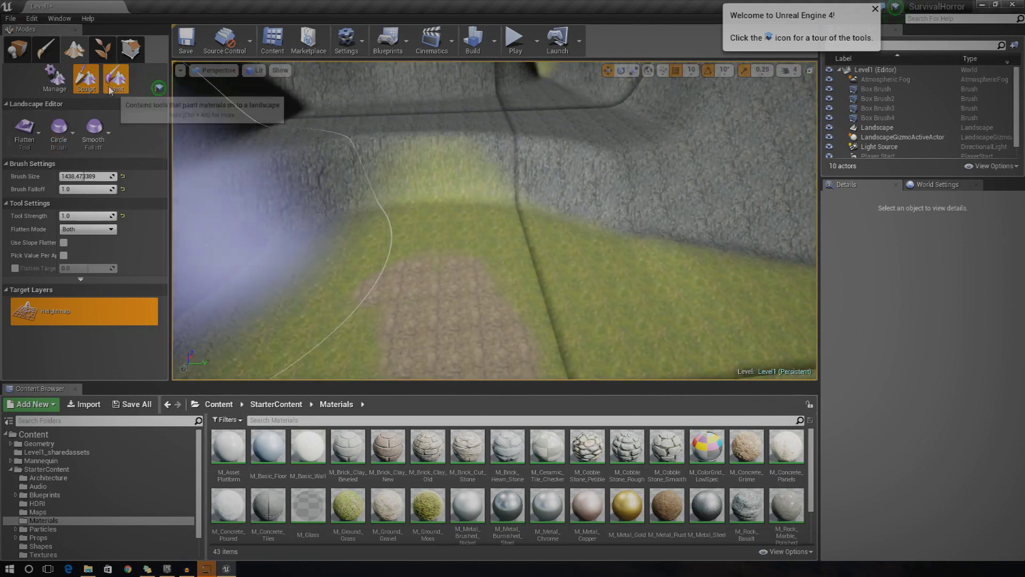
click(115, 80)
right_drag(494, 220, 495, 220)
right_drag(376, 214, 375, 214)
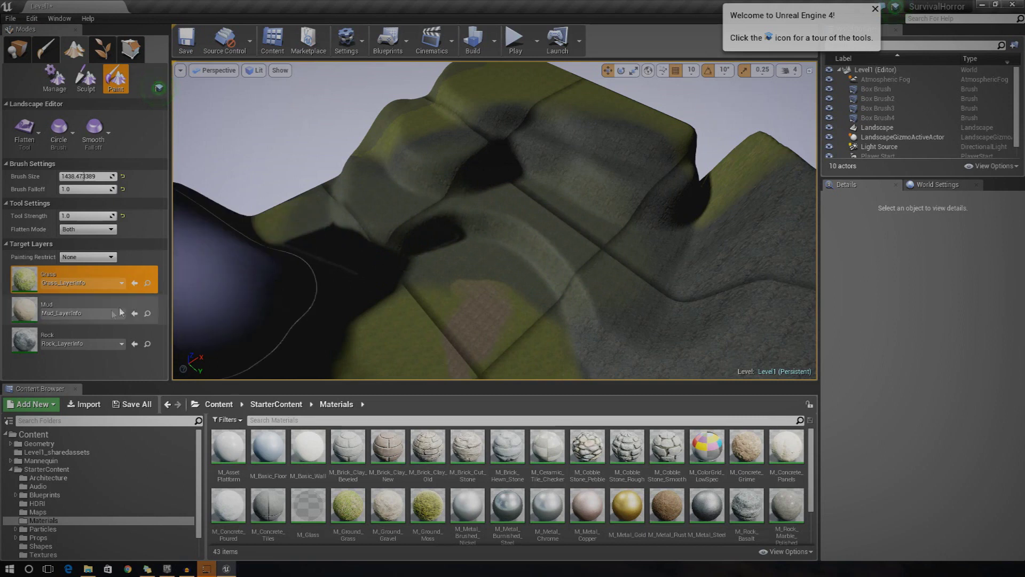
Try painting the Rock and Grass layers over the tiered plateau with the Flatten paint tool.
click(95, 333)
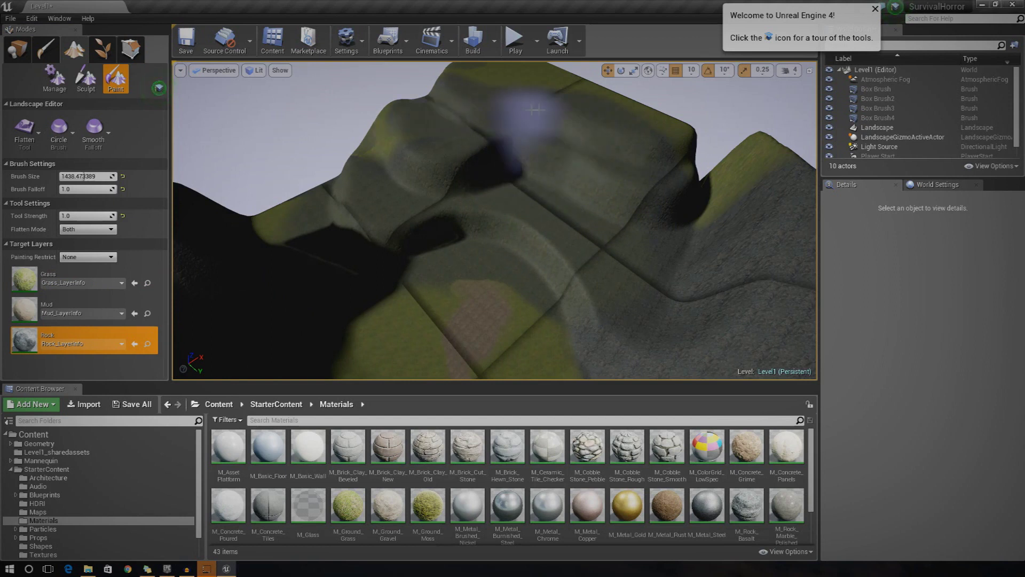
mouse_move(407, 150)
right_down()
mouse_move(439, 140)
mouse_move(465, 149)
mouse_move(470, 176)
right_up()
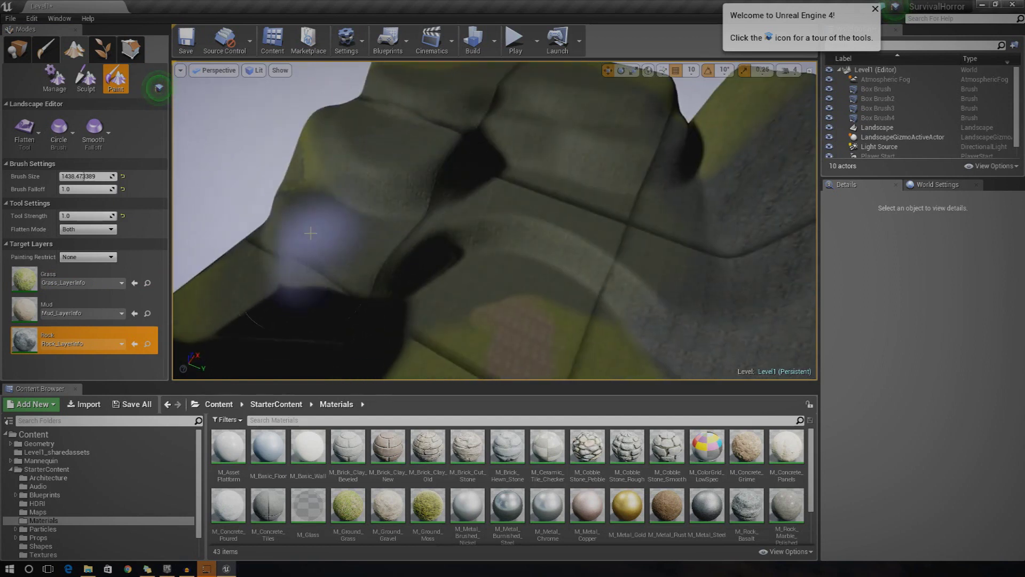
click(78, 276)
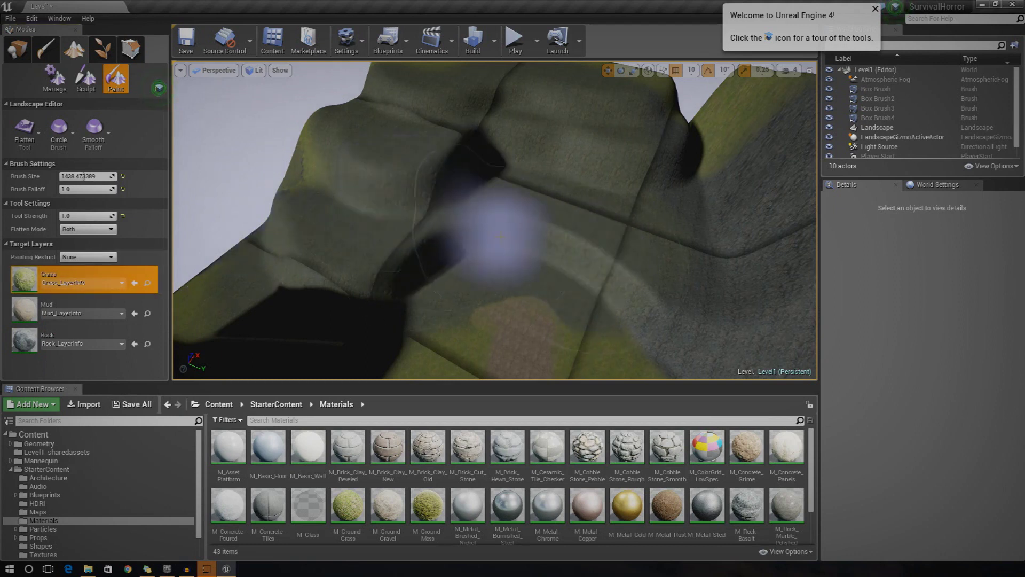
Cover all the plateau's tiers and slopes with the Grass layer using the Paint tool.
mouse_move(587, 293)
right_down()
mouse_move(603, 326)
mouse_move(622, 320)
mouse_move(648, 339)
mouse_move(574, 269)
mouse_move(494, 234)
right_up()
click(25, 134)
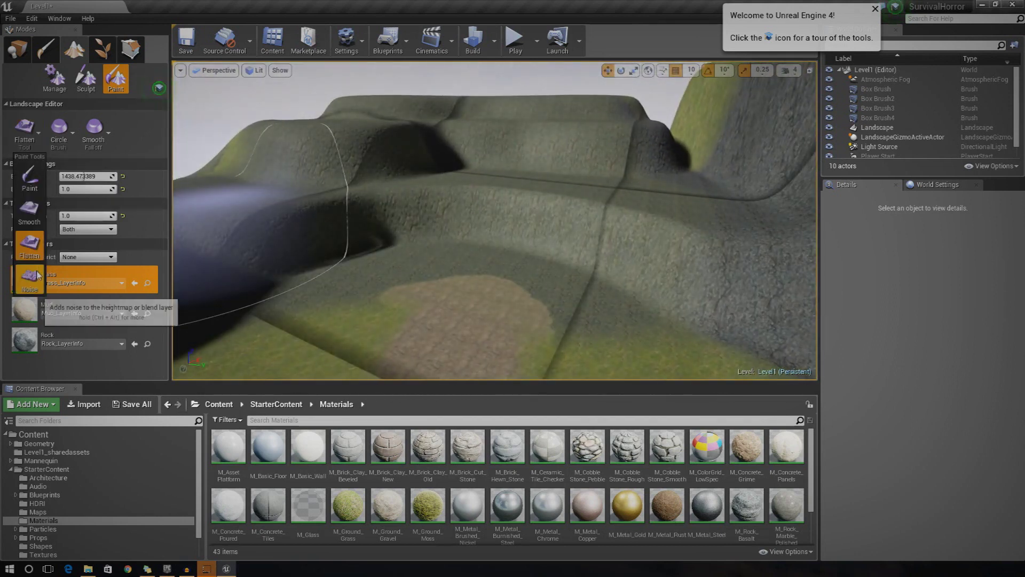
click(30, 179)
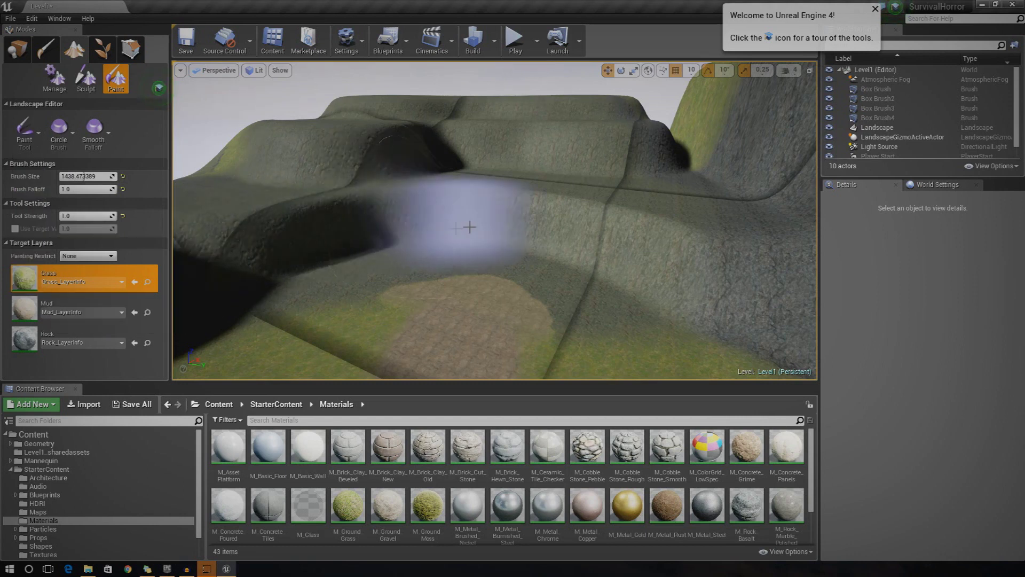
right_drag(378, 183, 535, 235)
mouse_move(443, 257)
mouse_down()
mouse_move(368, 224)
mouse_move(304, 237)
mouse_move(342, 107)
mouse_move(324, 144)
mouse_move(514, 104)
mouse_move(661, 235)
mouse_move(668, 134)
mouse_move(679, 173)
mouse_up()
right_drag(513, 112, 443, 166)
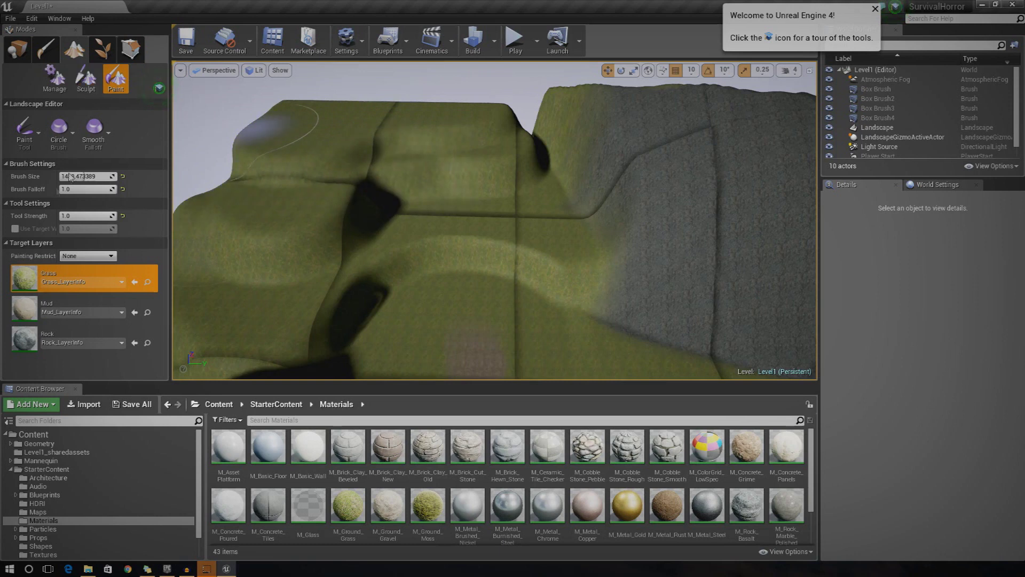
Paint a rounded Mud patch at the path's end below the terraces with a brush size of about 863.
mouse_move(509, 328)
right_down()
mouse_move(470, 374)
mouse_move(491, 363)
mouse_move(481, 331)
right_up()
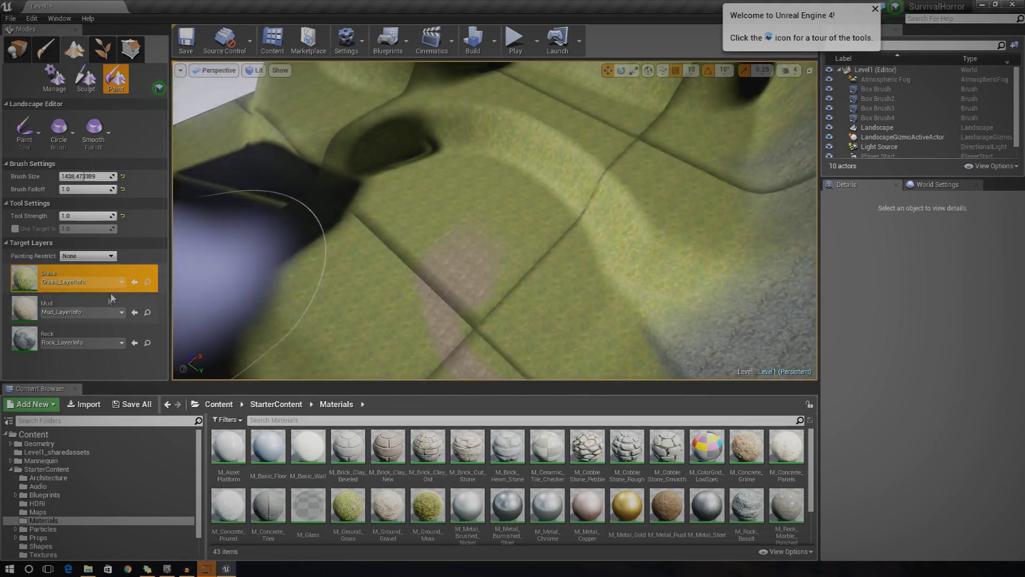
click(80, 307)
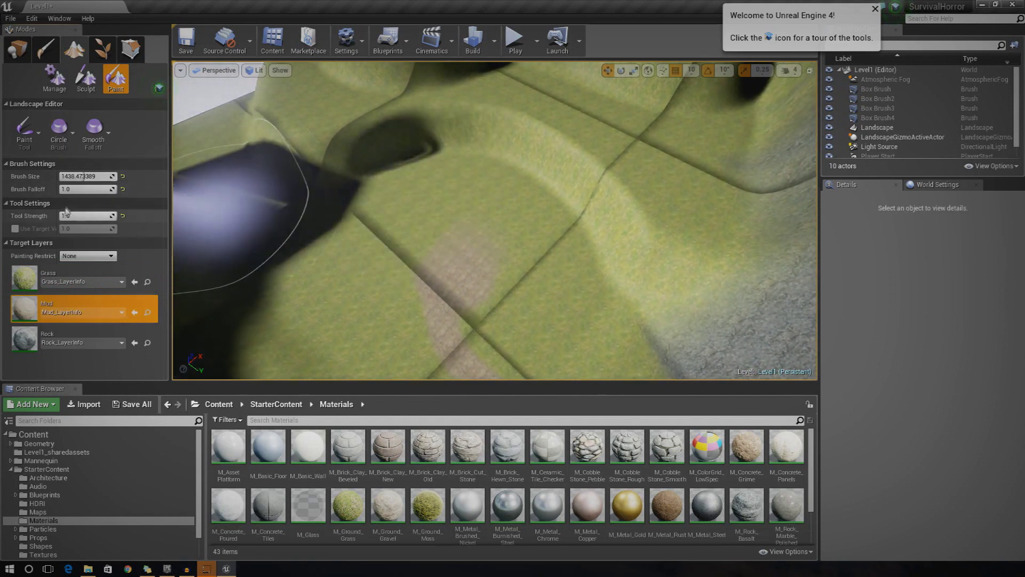
drag(81, 180, 70, 180)
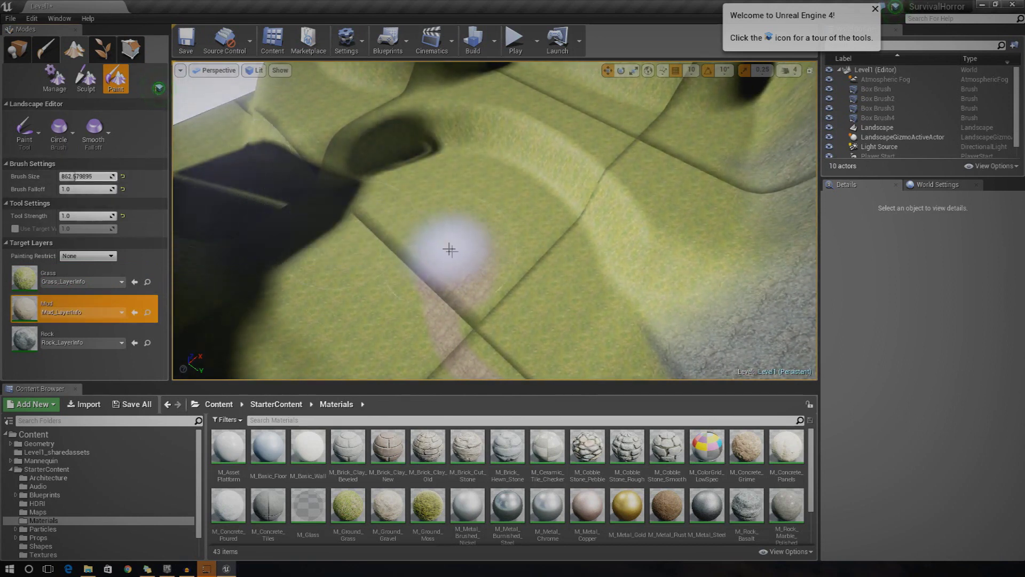
Paint the Rock layer along the lowest terrace's curved cliff face with a brush size of about 338.
mouse_move(460, 244)
right_down()
mouse_move(374, 184)
mouse_move(460, 159)
mouse_move(475, 275)
right_up()
key(w)
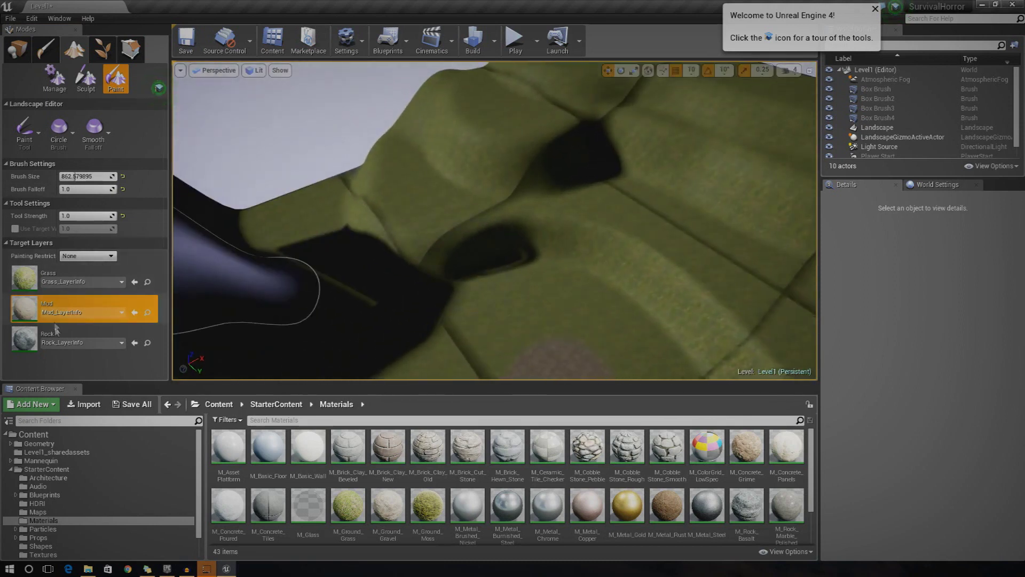
click(54, 334)
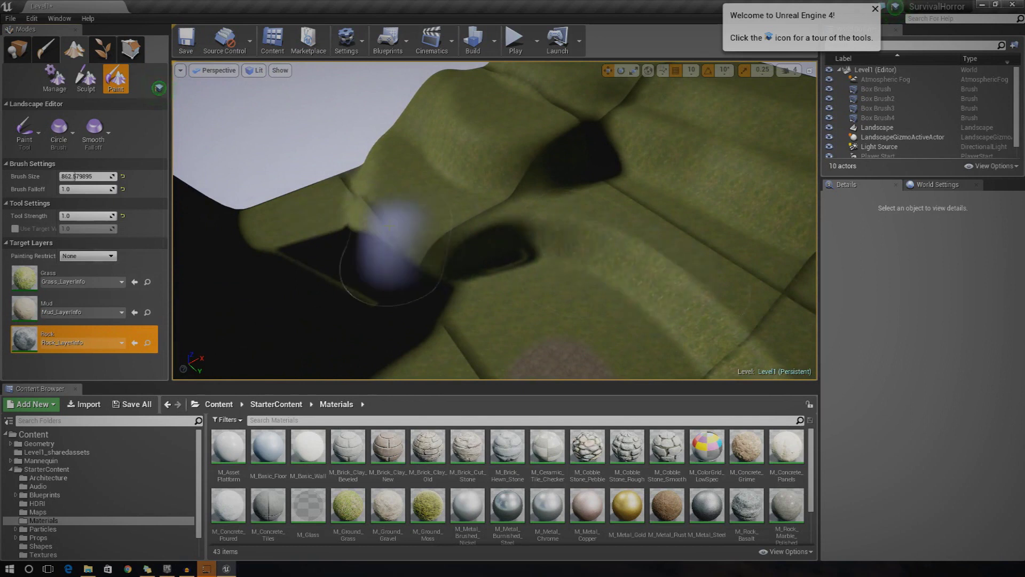
drag(80, 176, 65, 177)
mouse_move(483, 259)
right_down()
mouse_move(651, 299)
mouse_move(507, 243)
mouse_move(485, 262)
right_up()
mouse_move(484, 263)
mouse_down()
mouse_move(632, 222)
mouse_move(648, 242)
mouse_move(458, 216)
mouse_move(399, 199)
mouse_move(498, 202)
mouse_move(341, 178)
mouse_move(240, 189)
mouse_move(293, 183)
mouse_up()
right_drag(326, 183, 238, 156)
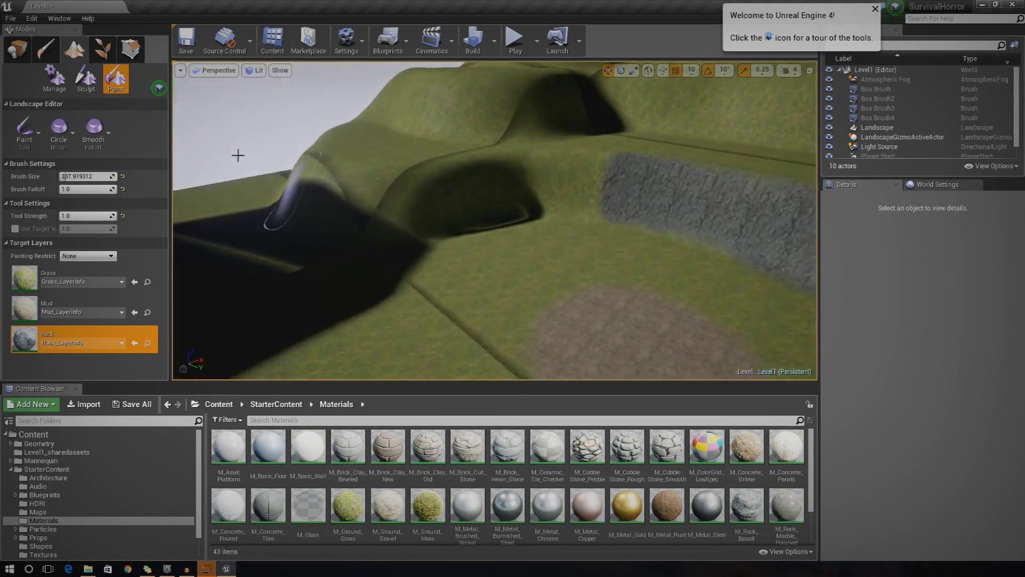
mouse_move(286, 216)
mouse_down()
mouse_move(320, 194)
mouse_move(377, 188)
mouse_move(607, 189)
mouse_move(492, 196)
mouse_up()
mouse_move(492, 195)
right_down()
mouse_move(587, 176)
mouse_move(409, 216)
mouse_move(345, 217)
right_up()
drag(321, 200, 293, 185)
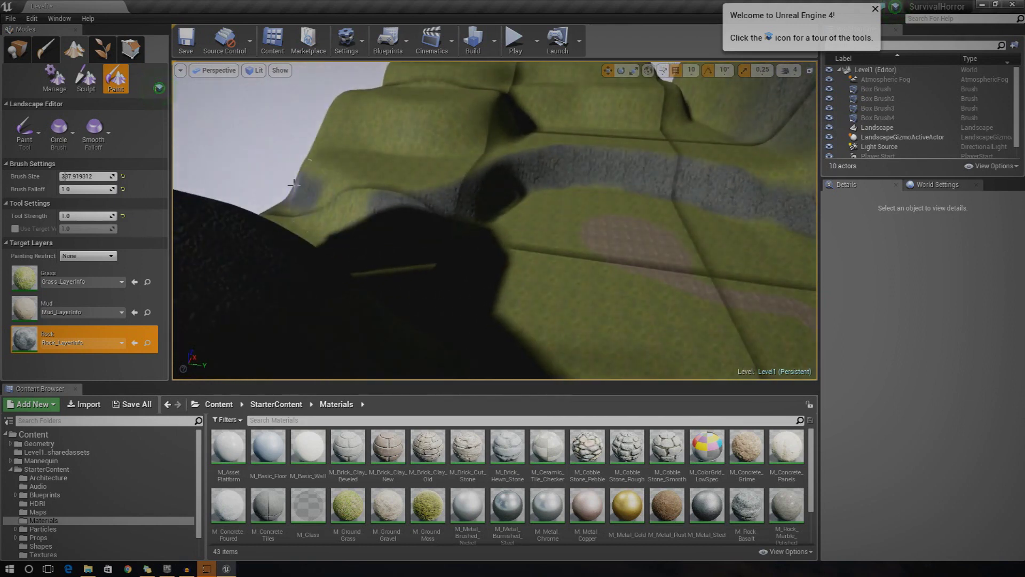
Paint the Rock layer along the steep faces of the second and third terraces, leaving their tops grassy.
mouse_move(337, 117)
mouse_down()
mouse_move(446, 130)
mouse_move(371, 130)
mouse_move(422, 132)
mouse_move(437, 113)
mouse_move(652, 111)
mouse_up()
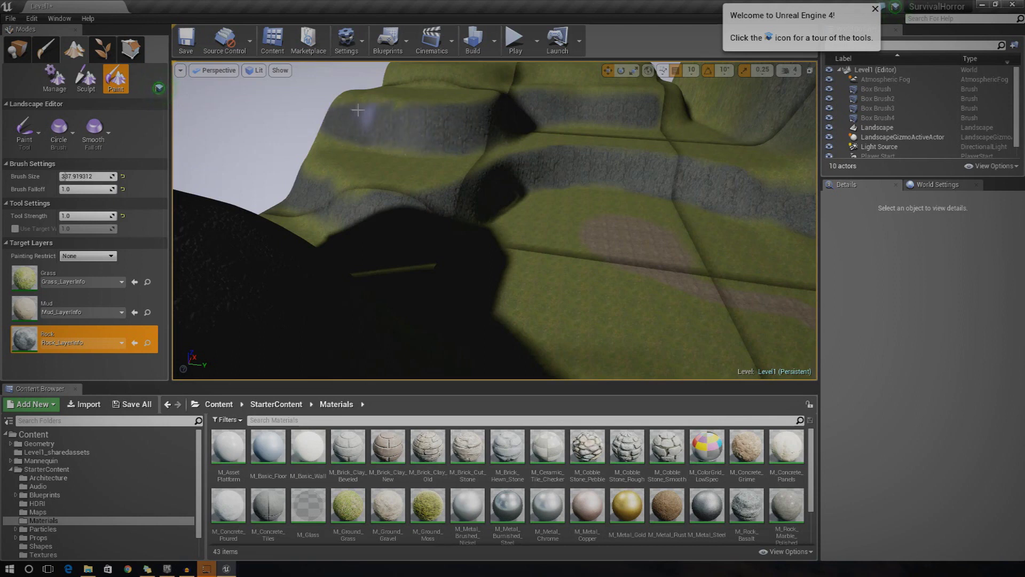
mouse_move(644, 168)
right_down()
mouse_move(614, 144)
mouse_move(454, 160)
mouse_move(591, 123)
right_up()
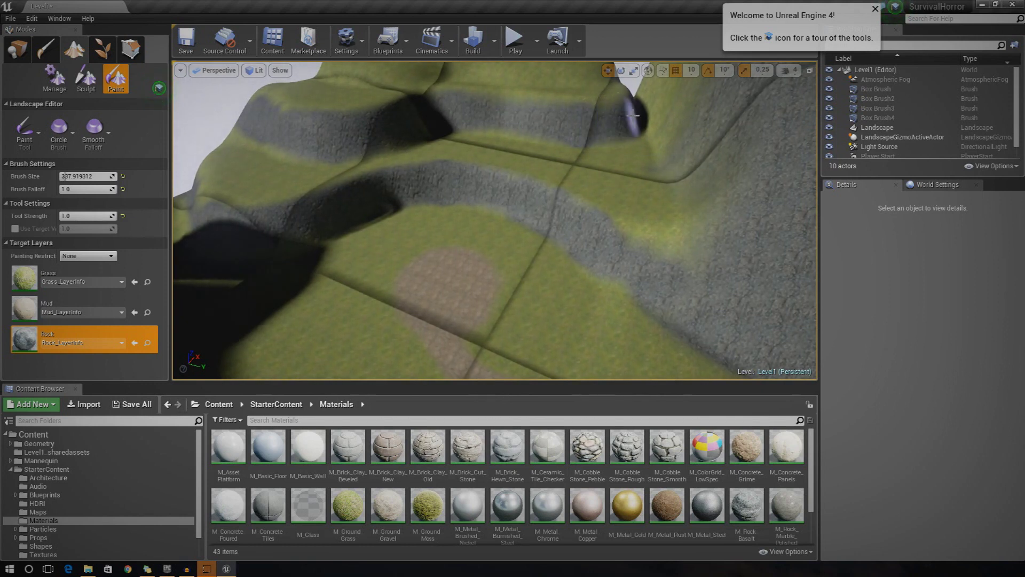
mouse_move(592, 167)
right_down()
mouse_move(590, 80)
mouse_move(591, 101)
right_up()
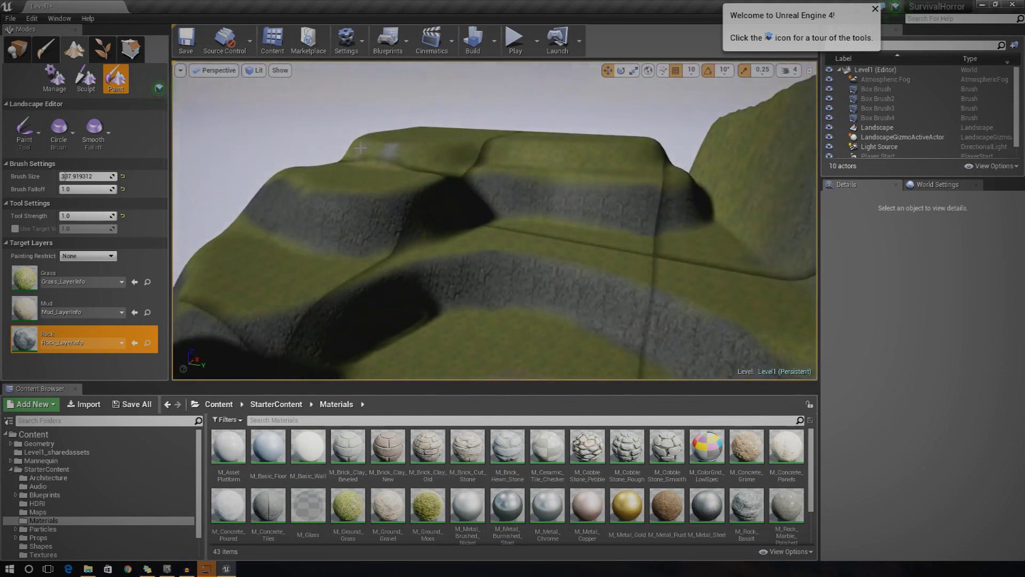
mouse_move(390, 155)
mouse_down()
mouse_move(656, 155)
mouse_move(480, 157)
mouse_up()
key(w)
mouse_move(469, 156)
right_down()
mouse_move(470, 210)
mouse_move(427, 213)
mouse_move(395, 192)
mouse_move(416, 245)
mouse_move(437, 198)
mouse_move(405, 209)
mouse_move(454, 211)
mouse_move(435, 189)
mouse_move(395, 200)
right_up()
key(s)
key(w)
key(s)
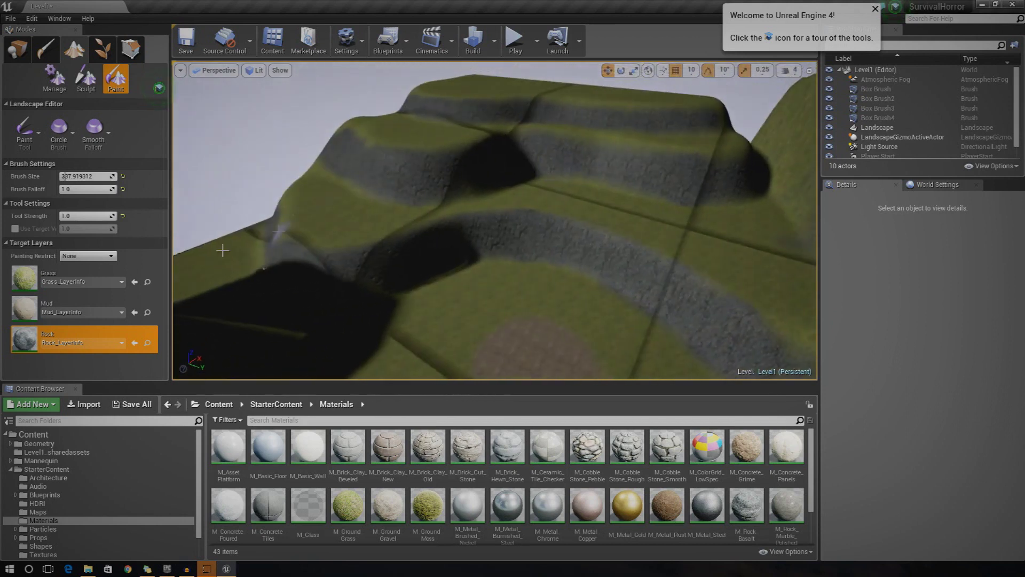
Paint thin Mud strips along the bases of the terrace cliffs with a brush size of about 74.
click(122, 308)
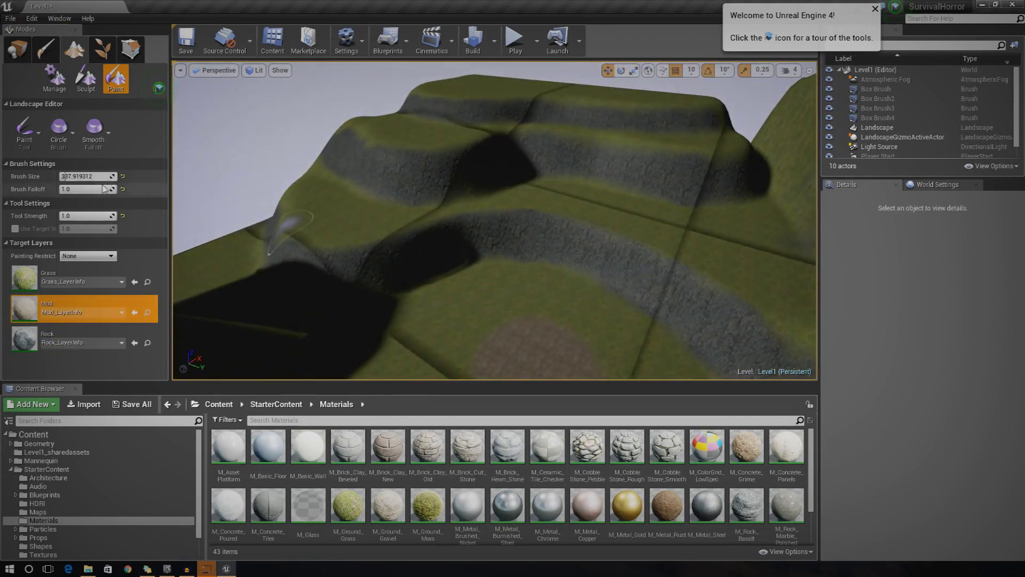
drag(75, 176, 62, 177)
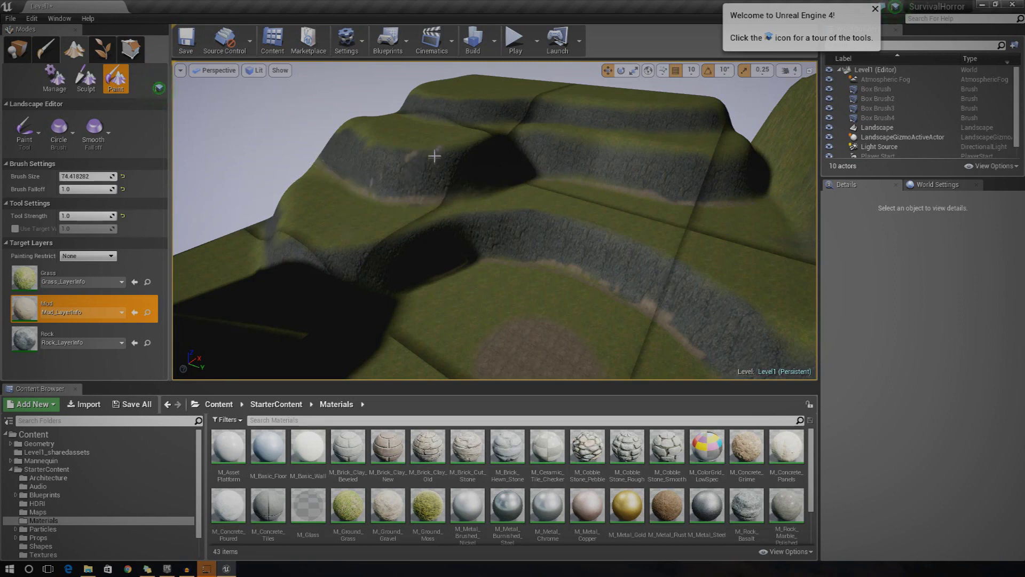
Try painting Mud marks on the second terrace's rock face and undo them.
key(ctrl+z)
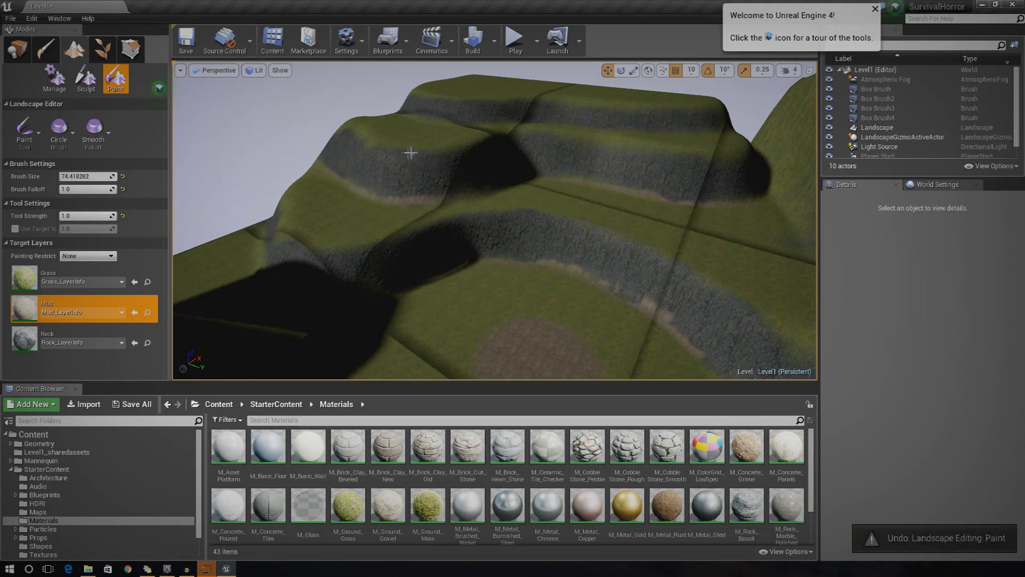
drag(401, 174, 381, 198)
mouse_move(456, 190)
right_down()
mouse_move(411, 206)
mouse_move(400, 187)
mouse_move(347, 187)
mouse_move(352, 200)
mouse_move(432, 190)
mouse_move(556, 219)
mouse_move(456, 191)
right_up()
key(w)
key(w)
key(s)
key(ctrl+z)
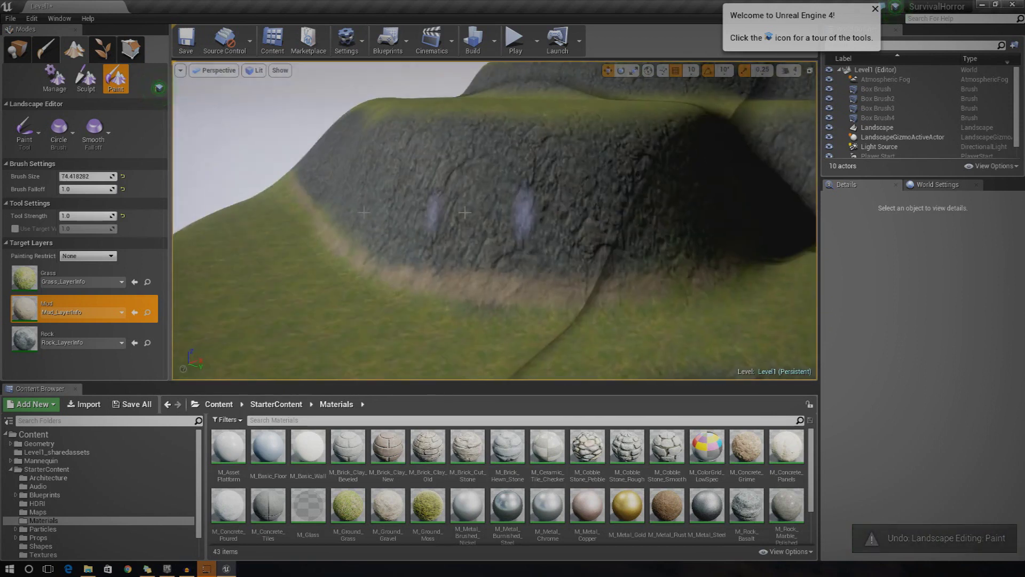
Set the brush size to 25 and paint small Mud streaks on the terraces' rock faces.
click(88, 178)
text(25)
key(Return)
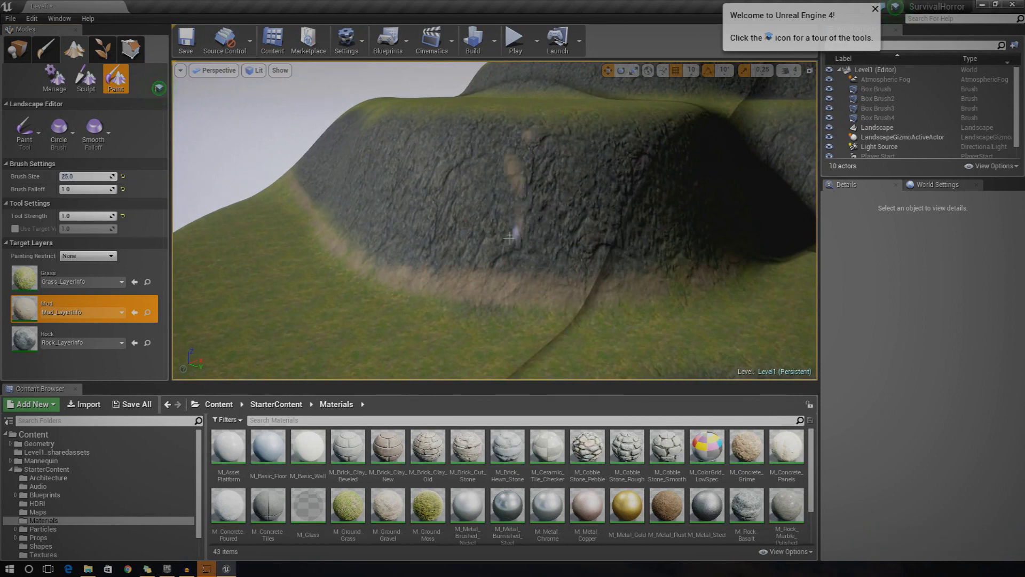
right_drag(541, 138, 544, 153)
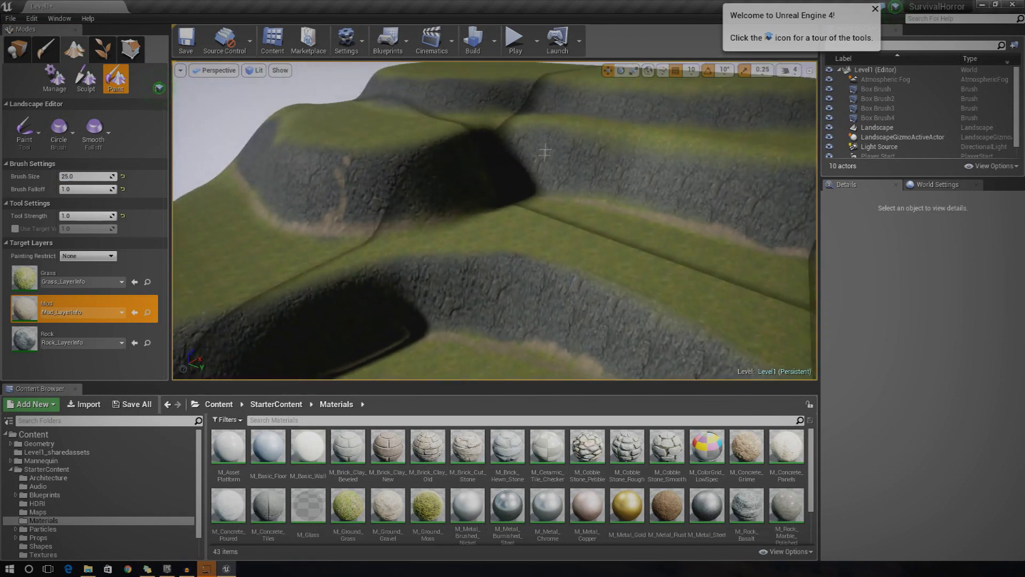
mouse_move(518, 255)
right_down()
mouse_move(525, 267)
mouse_move(509, 240)
mouse_move(518, 280)
mouse_move(519, 263)
right_up()
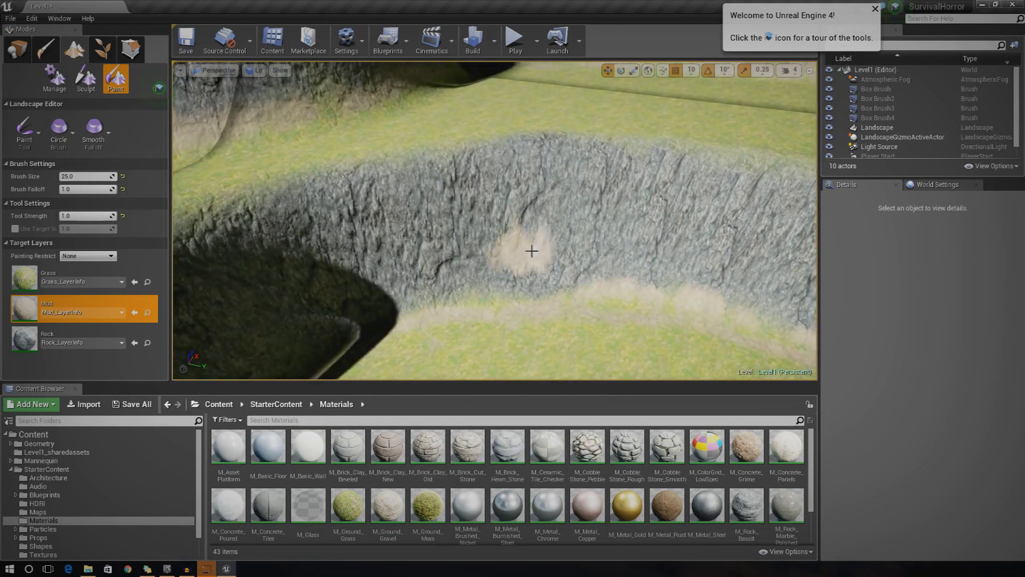
mouse_move(525, 188)
right_down()
mouse_move(524, 155)
mouse_move(539, 198)
mouse_move(504, 157)
mouse_move(480, 235)
mouse_move(510, 224)
mouse_move(526, 197)
mouse_move(584, 241)
right_up()
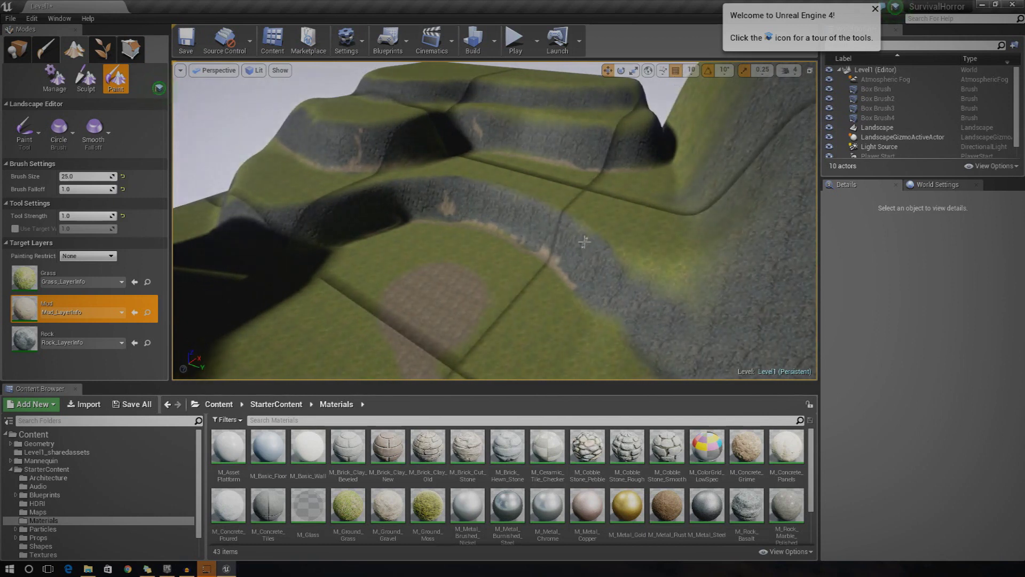
mouse_move(631, 179)
right_down()
mouse_move(632, 188)
mouse_move(620, 184)
right_up()
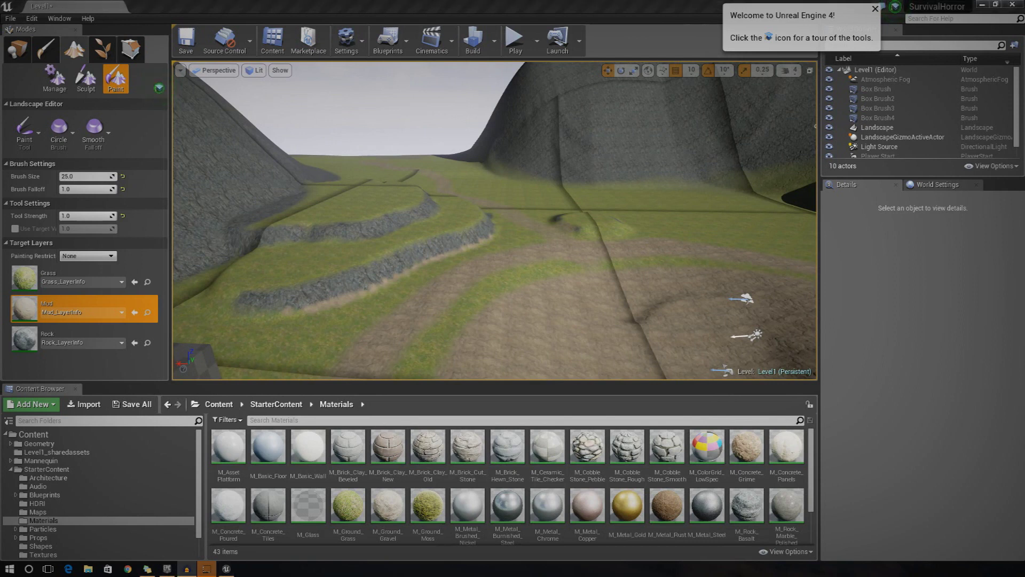
right_drag(645, 230, 490, 246)
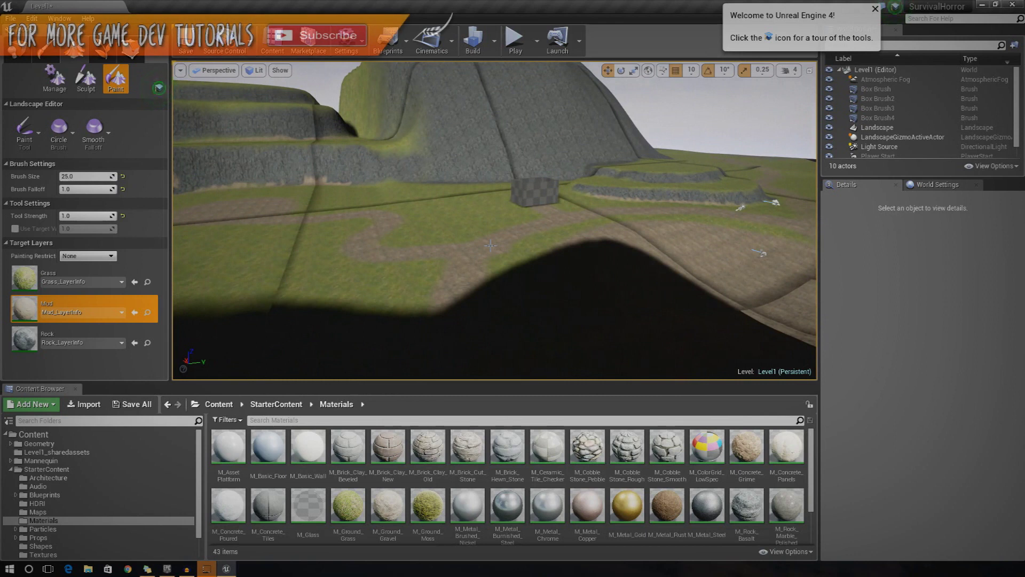